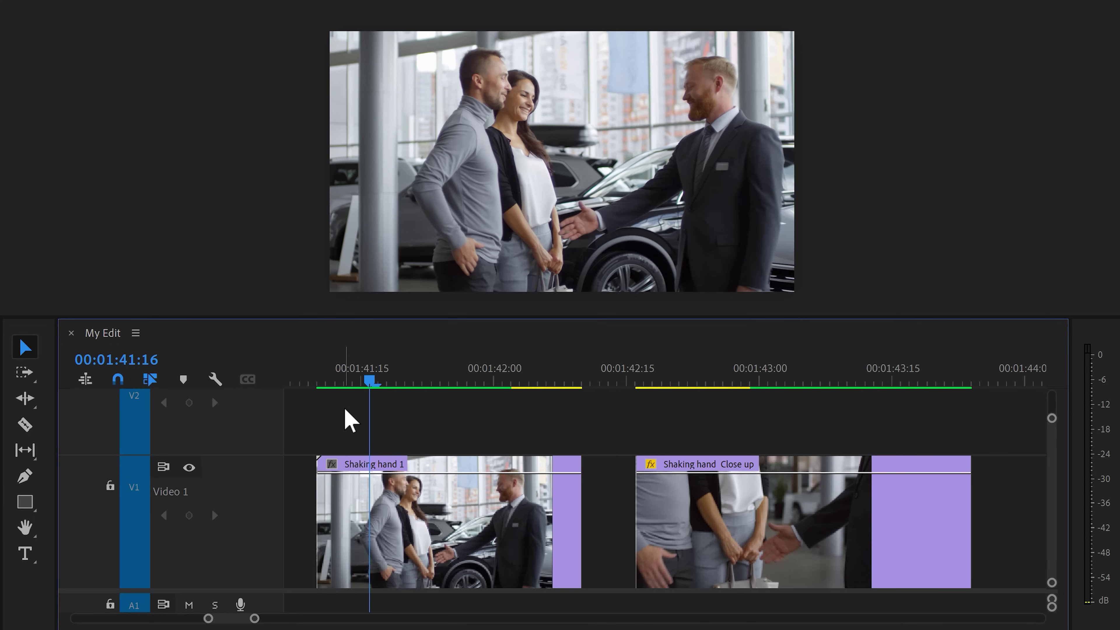
# - Trim Shaking hand 1 to end at the handshake and trim the close-up's start forward 13 frames
pyautogui.moveTo(370, 382); pyautogui.dragTo(511, 360)
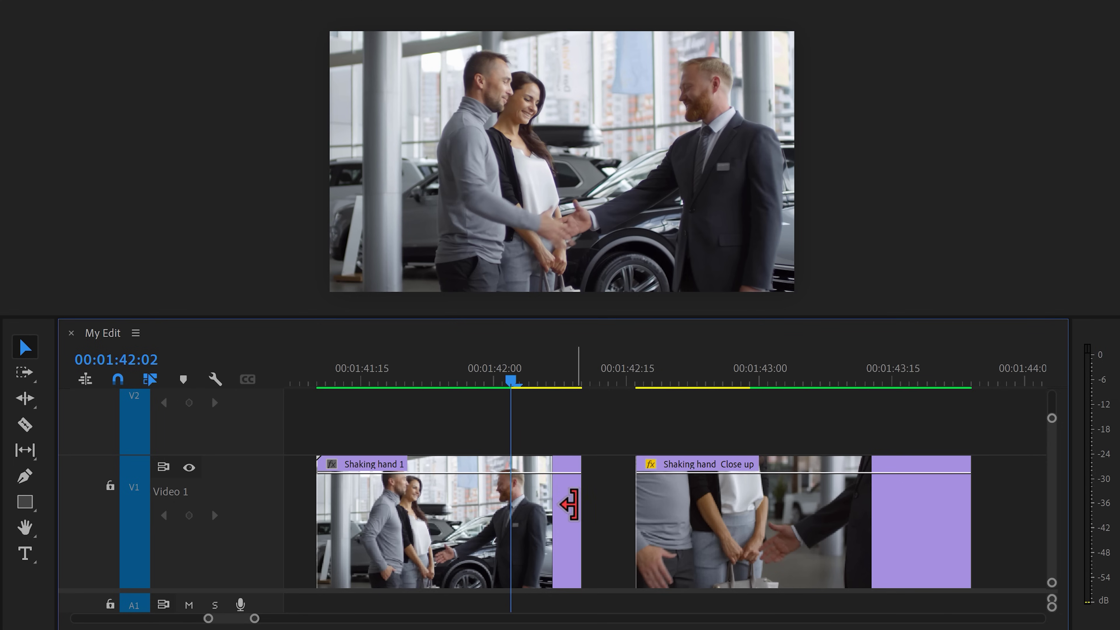
pyautogui.moveTo(580, 502); pyautogui.dragTo(510, 503)
pyautogui.moveTo(514, 380); pyautogui.dragTo(760, 389)
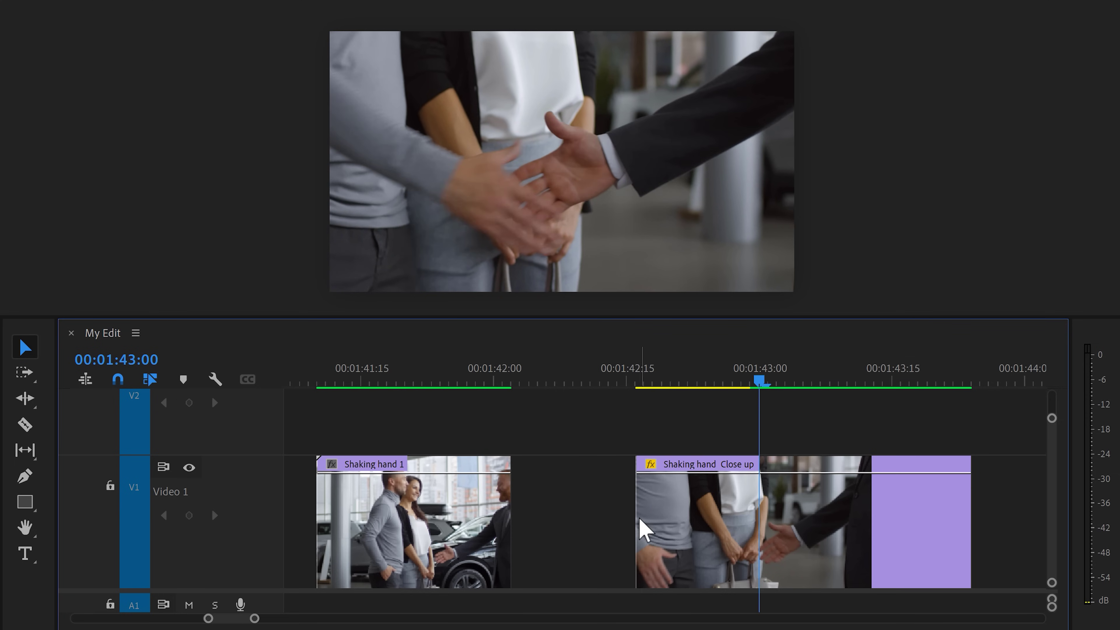
pyautogui.moveTo(638, 521); pyautogui.dragTo(752, 522)
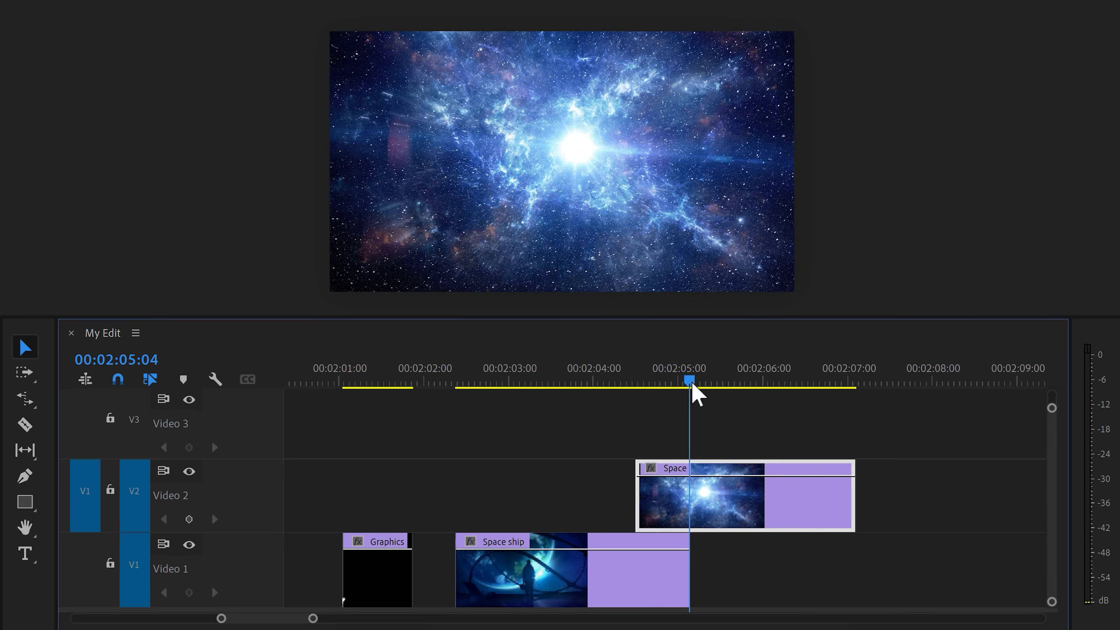
# - Split Space at the playhead, moving its second half to Video 1 and Graphics to Video 3
pyautogui.hotkey('ctrl', 'k')
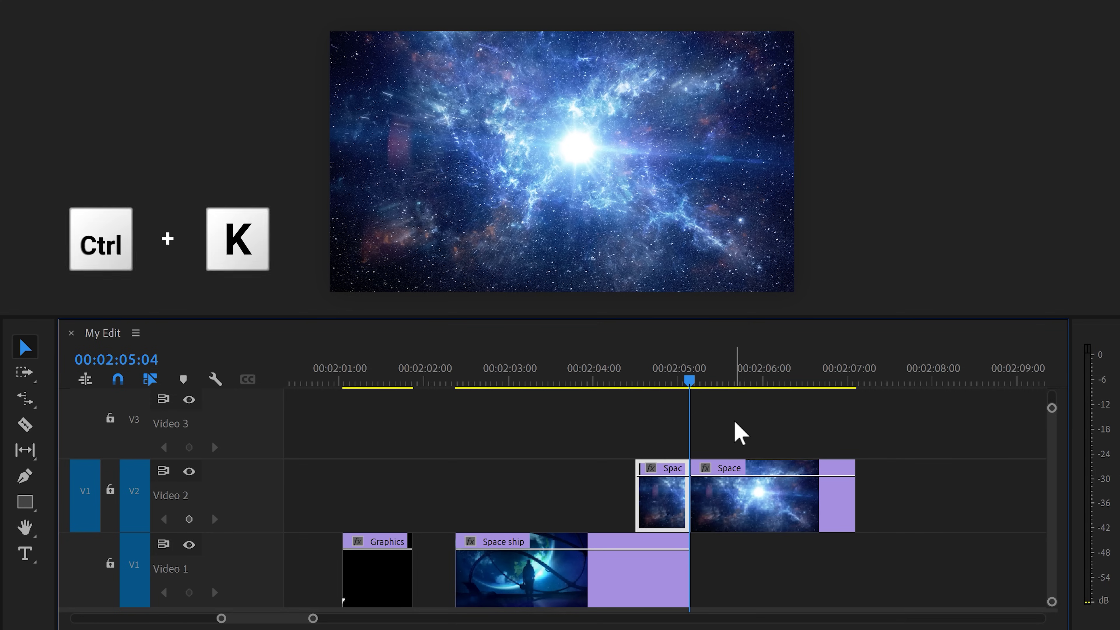
pyautogui.moveTo(746, 505); pyautogui.dragTo(746, 567)
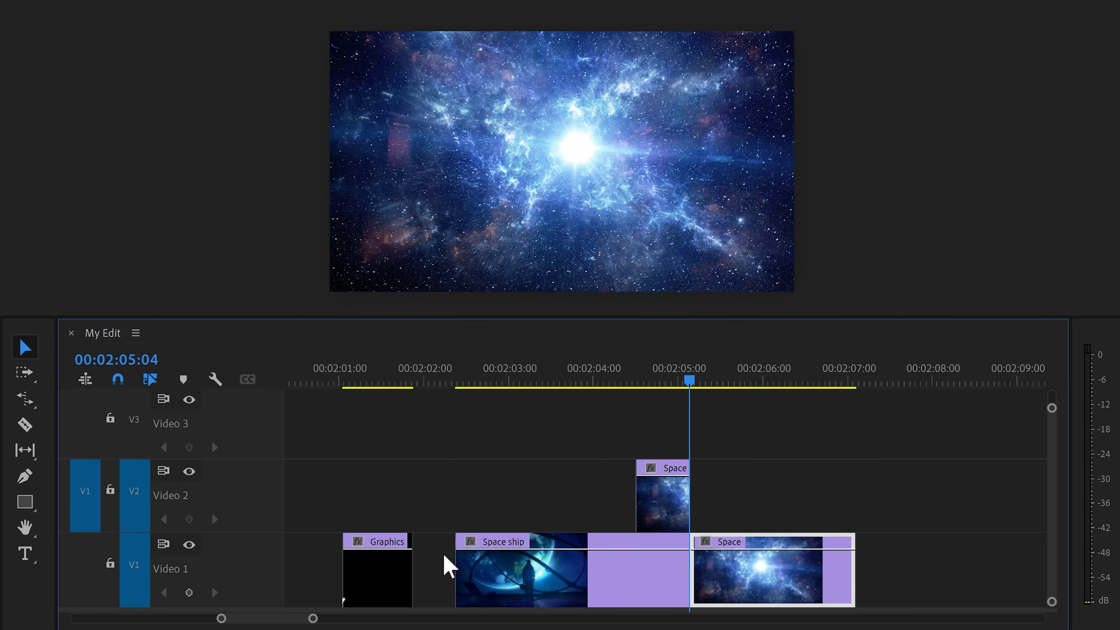
pyautogui.moveTo(392, 588); pyautogui.dragTo(683, 431)
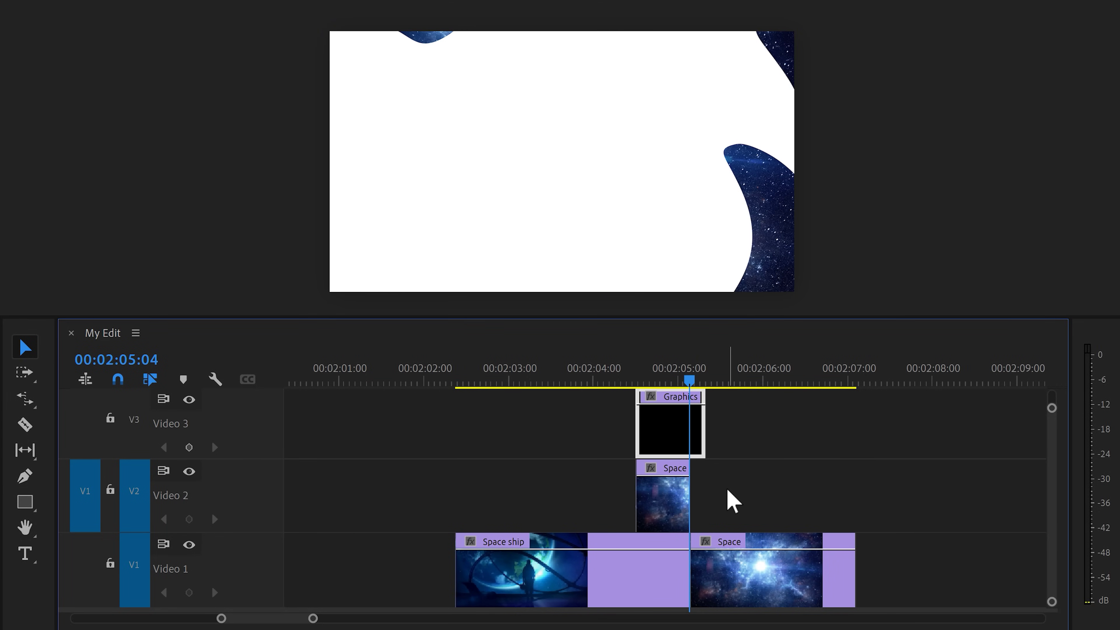
# - Rate-stretch Graphics to 131.58% so it ends at the split point
pyautogui.press('=')
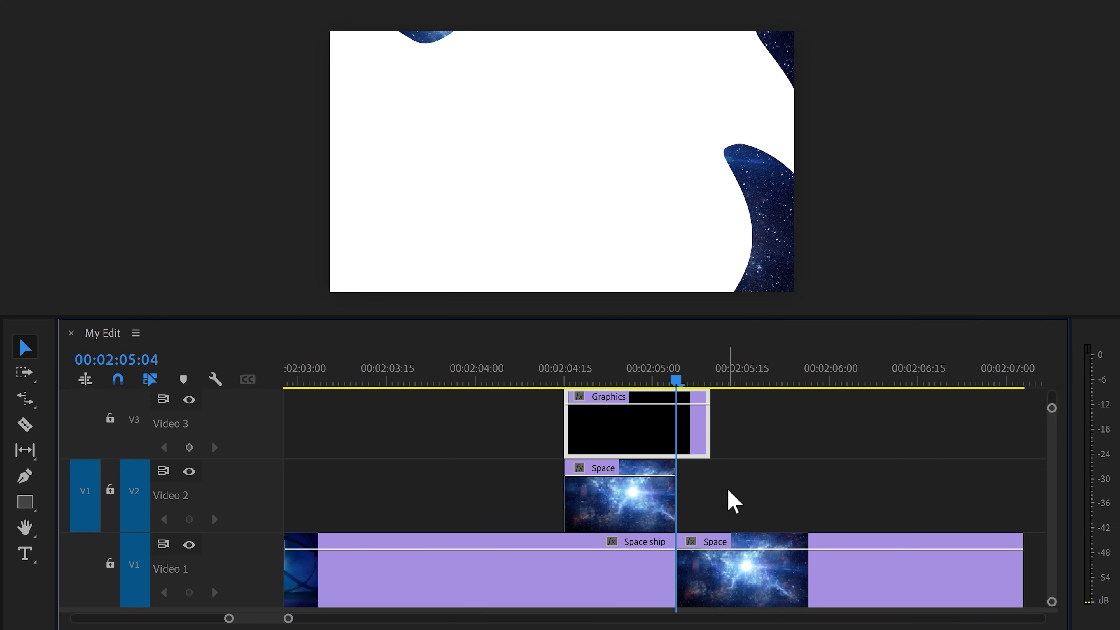
pyautogui.click(26, 399)
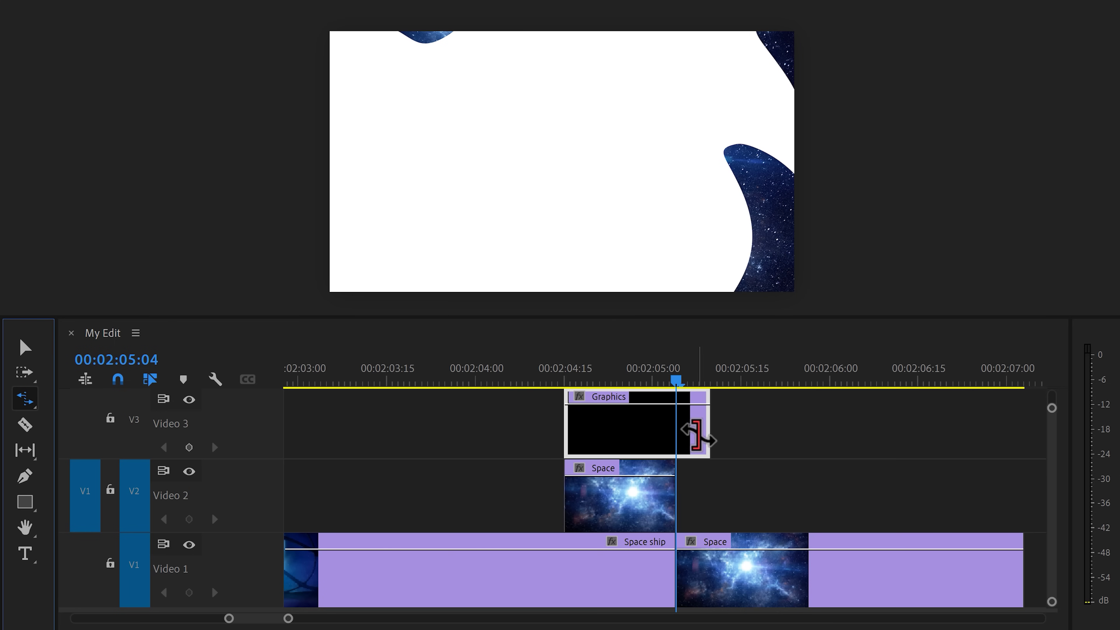
pyautogui.moveTo(689, 432); pyautogui.dragTo(675, 430)
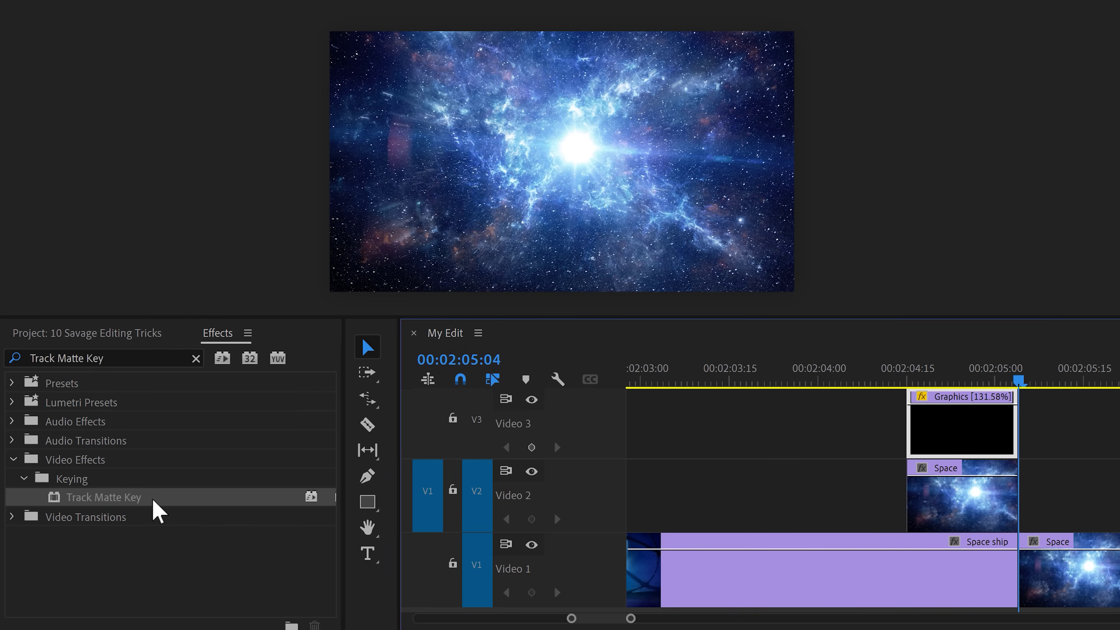
# - Apply Track Matte Key to the Video 2 Space clip and set its matte to Video 3
pyautogui.moveTo(152, 508); pyautogui.dragTo(480, 497)
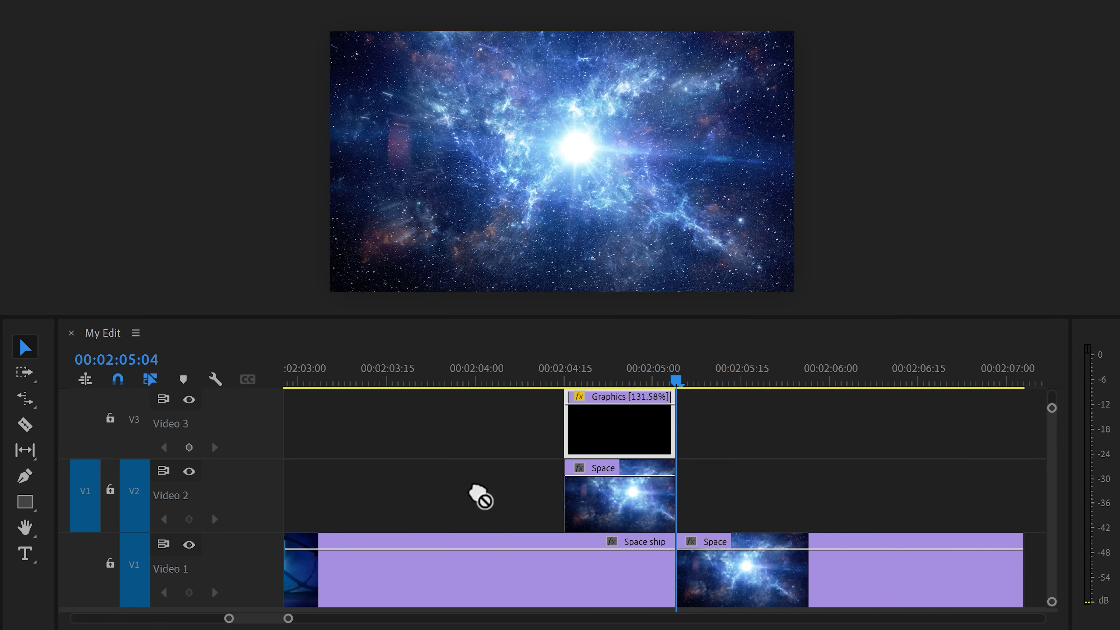
pyautogui.moveTo(608, 505); pyautogui.dragTo(607, 506)
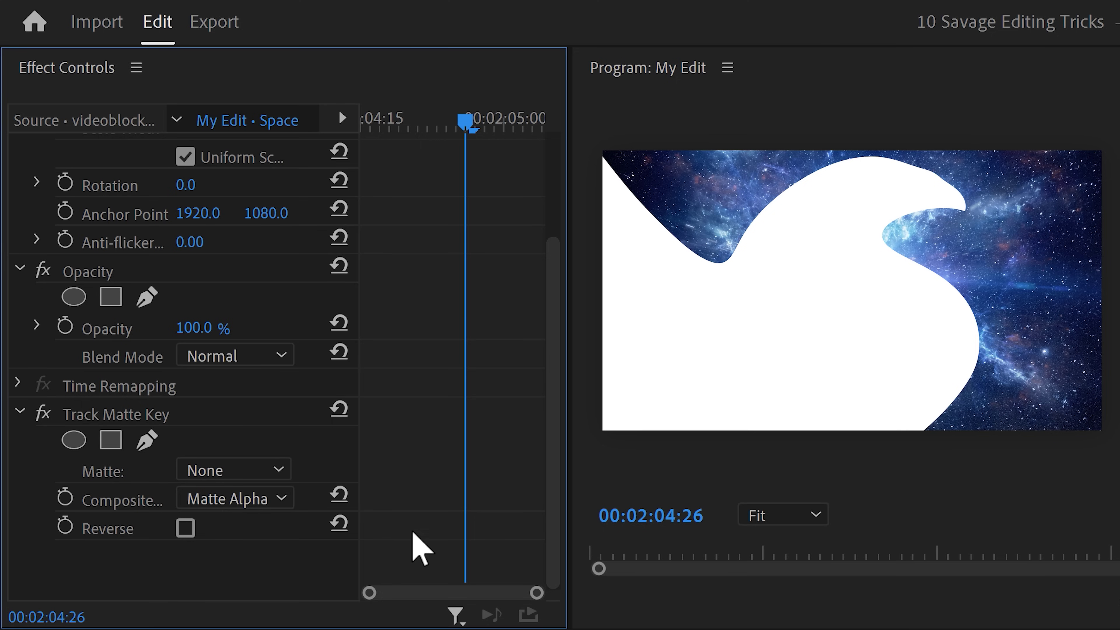
pyautogui.click(275, 469)
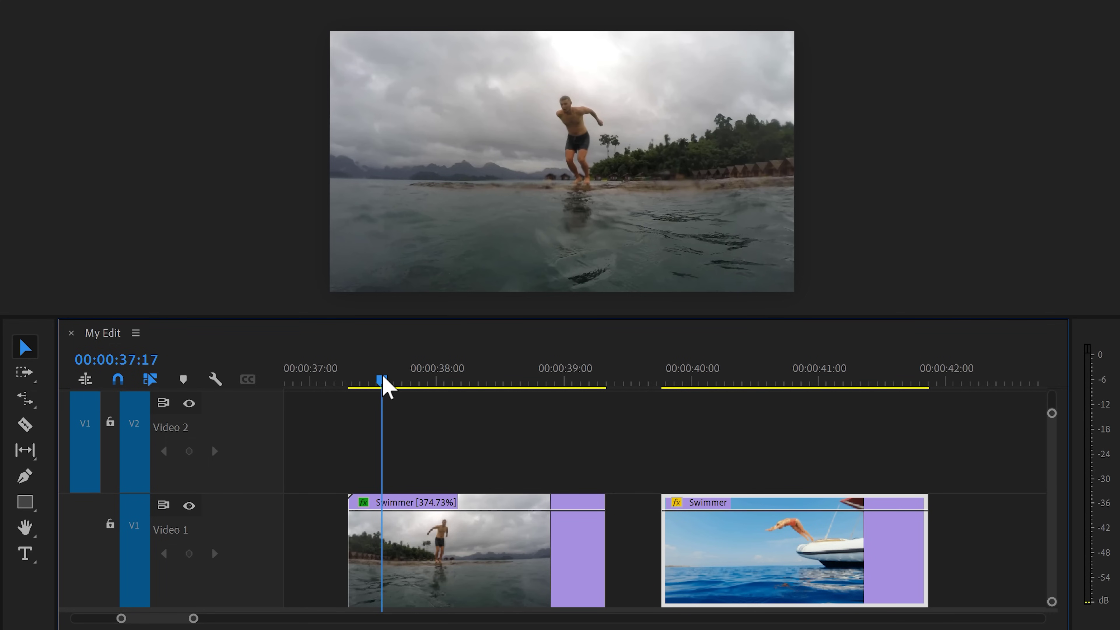
# - Shorten the first Swimmer clip's end by 28 frames and place the playhead in the diving clip
pyautogui.moveTo(383, 378); pyautogui.dragTo(486, 381)
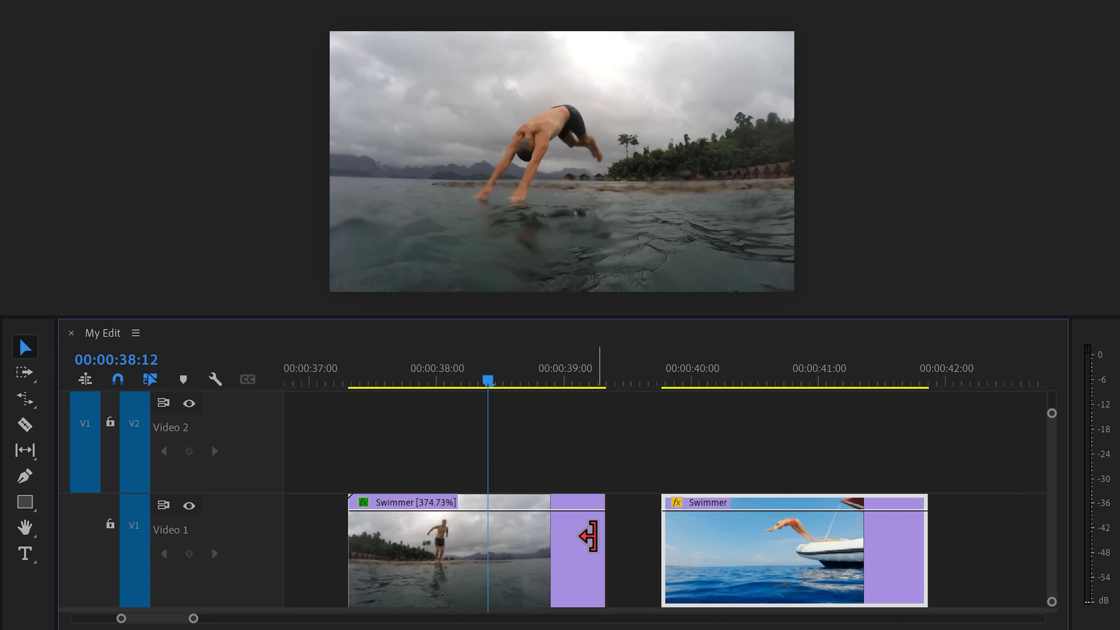
pyautogui.moveTo(587, 535); pyautogui.dragTo(478, 534)
pyautogui.moveTo(492, 386); pyautogui.dragTo(759, 394)
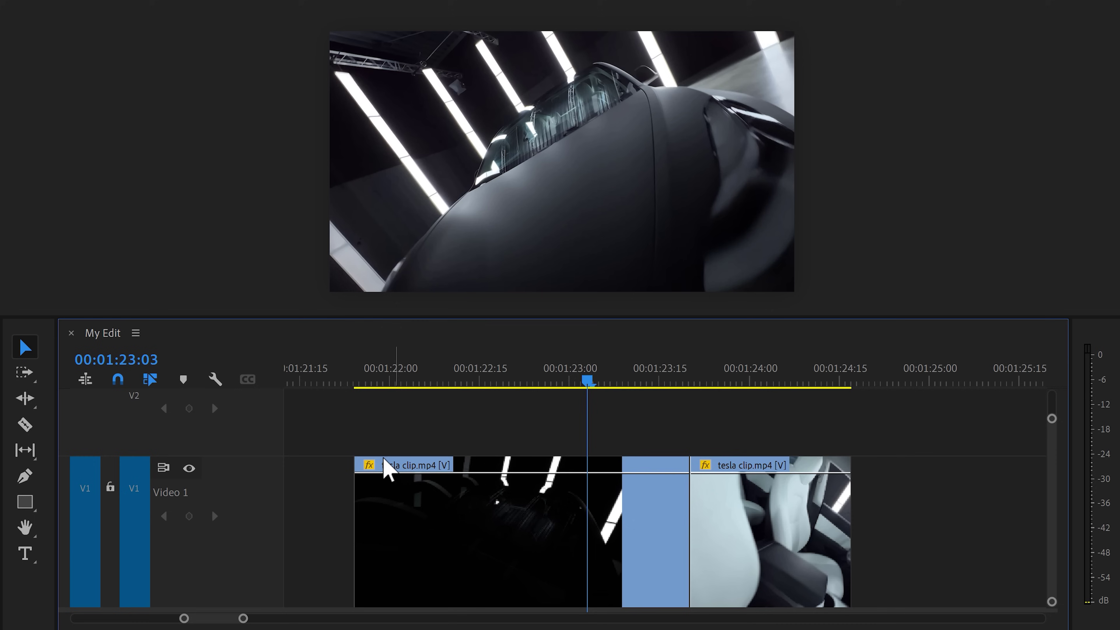
# - Show the first tesla clip's Time Remapping speed line and keyframe its later section to 146%
pyautogui.click(370, 466)
pyautogui.moveTo(407, 526)
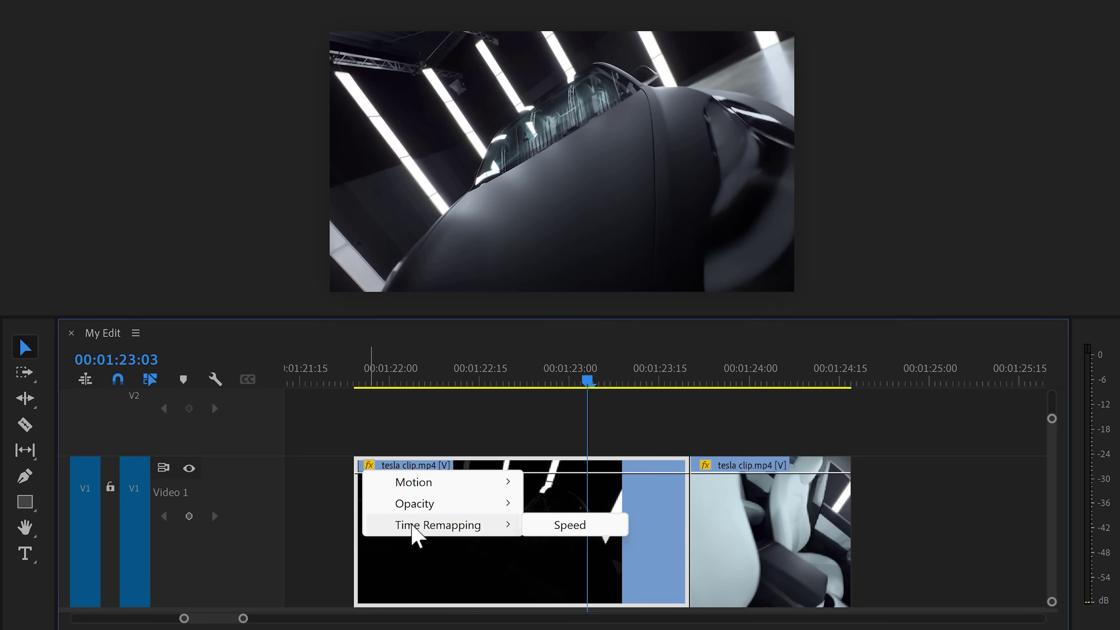
pyautogui.click(556, 526)
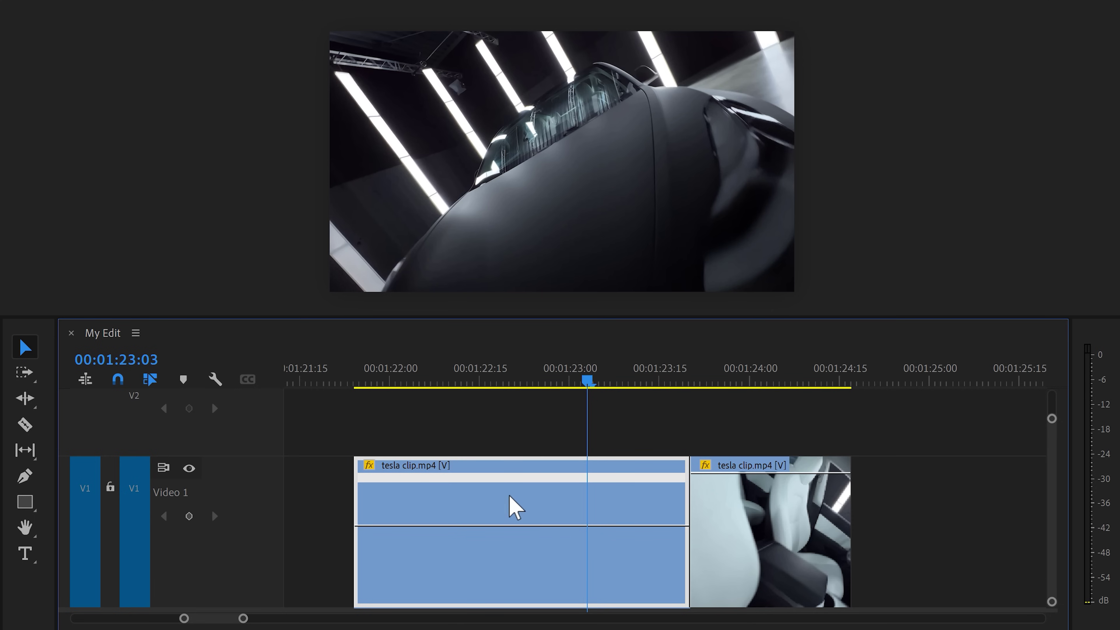
pyautogui.press('Left')
pyautogui.press('Left')
pyautogui.press('Left')
pyautogui.press('Left')
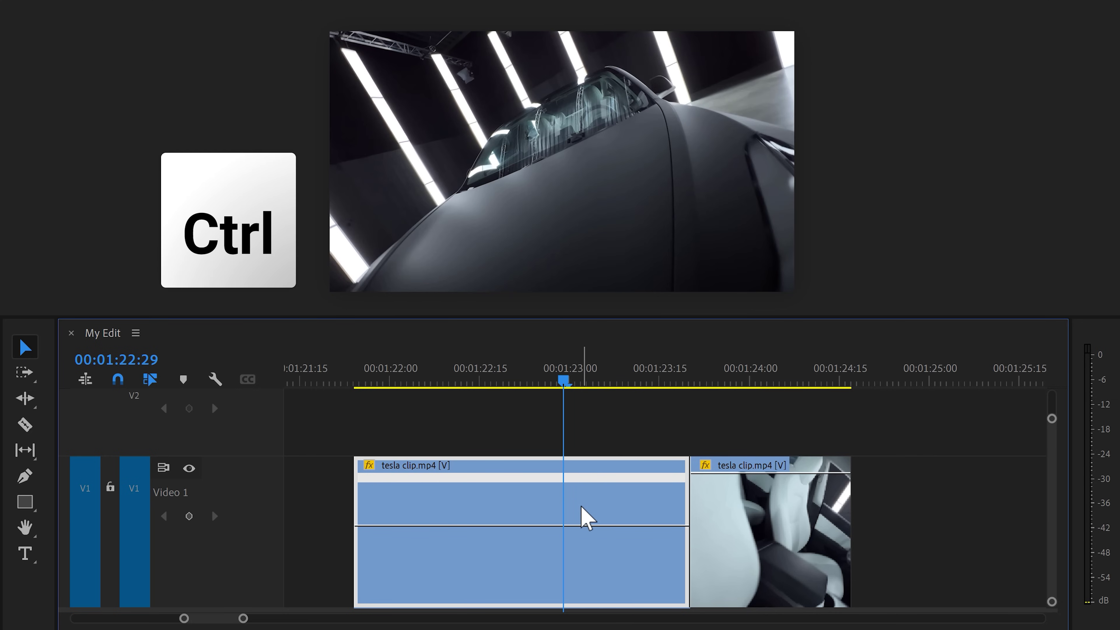
pyautogui.keyDown('ctrl'); pyautogui.click(569, 524); pyautogui.keyUp('ctrl')
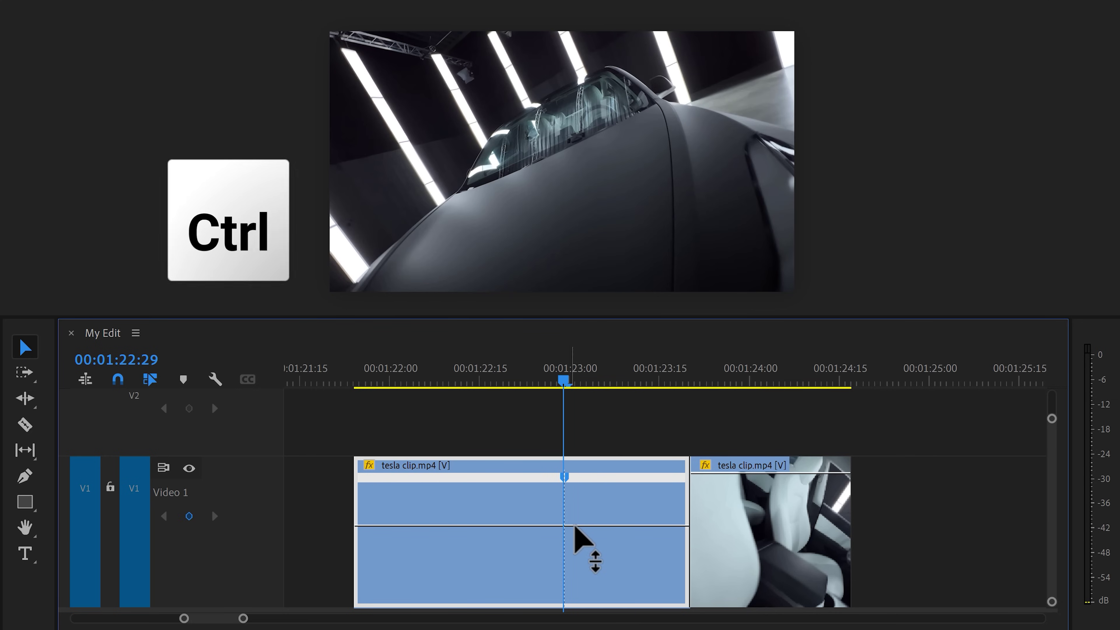
pyautogui.moveTo(593, 525); pyautogui.dragTo(608, 478)
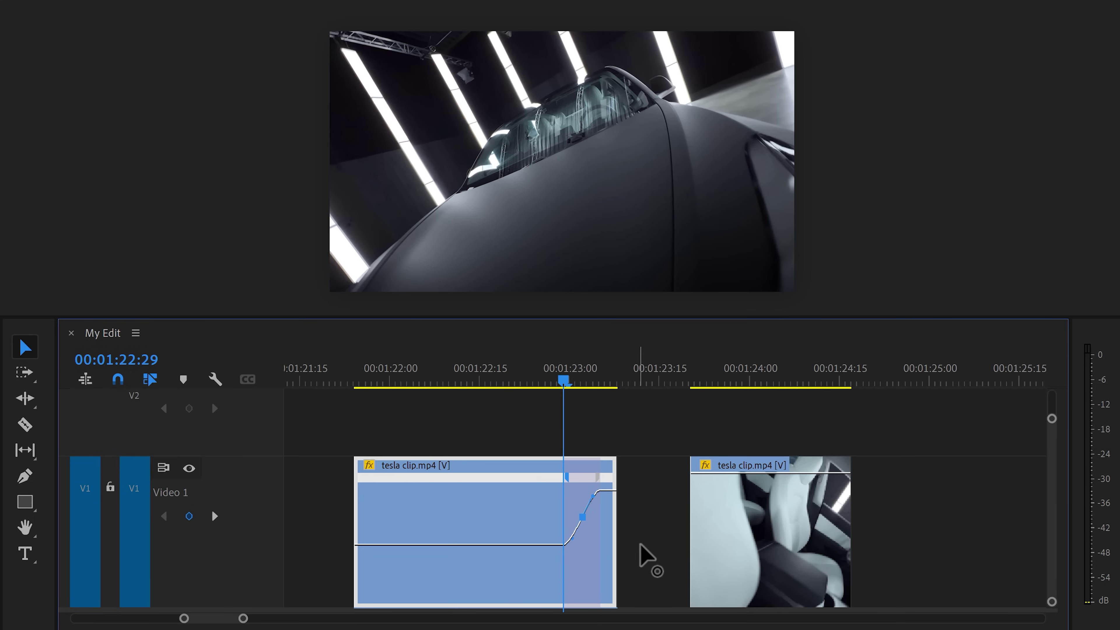
# - Lengthen the first tesla clip's end and slide the second clip left to close the gap
pyautogui.click(668, 600)
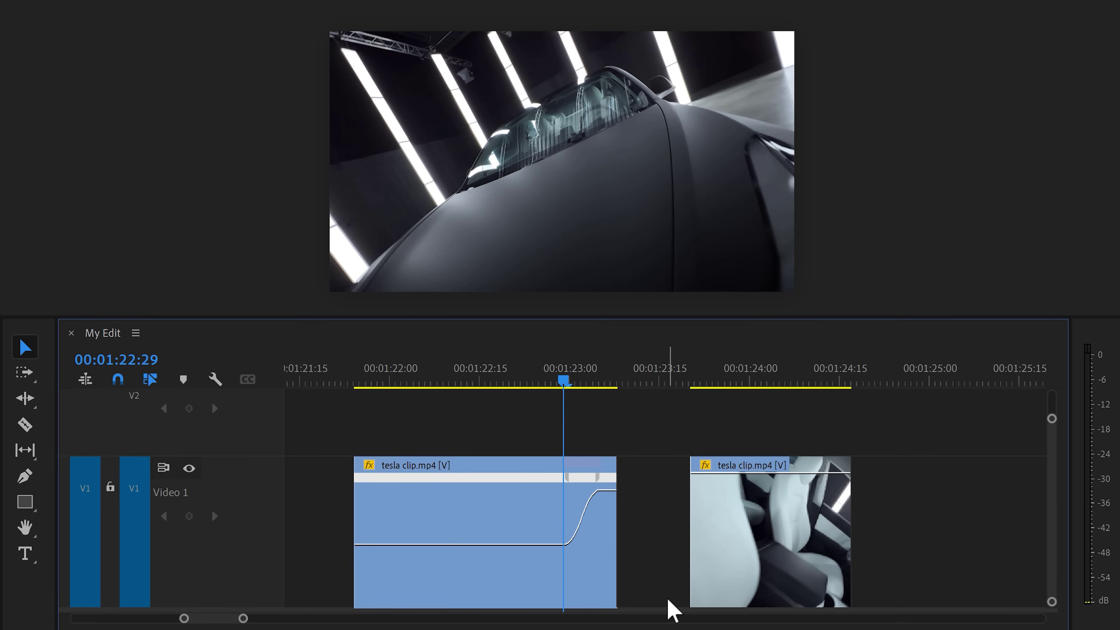
pyautogui.moveTo(617, 494); pyautogui.dragTo(623, 507)
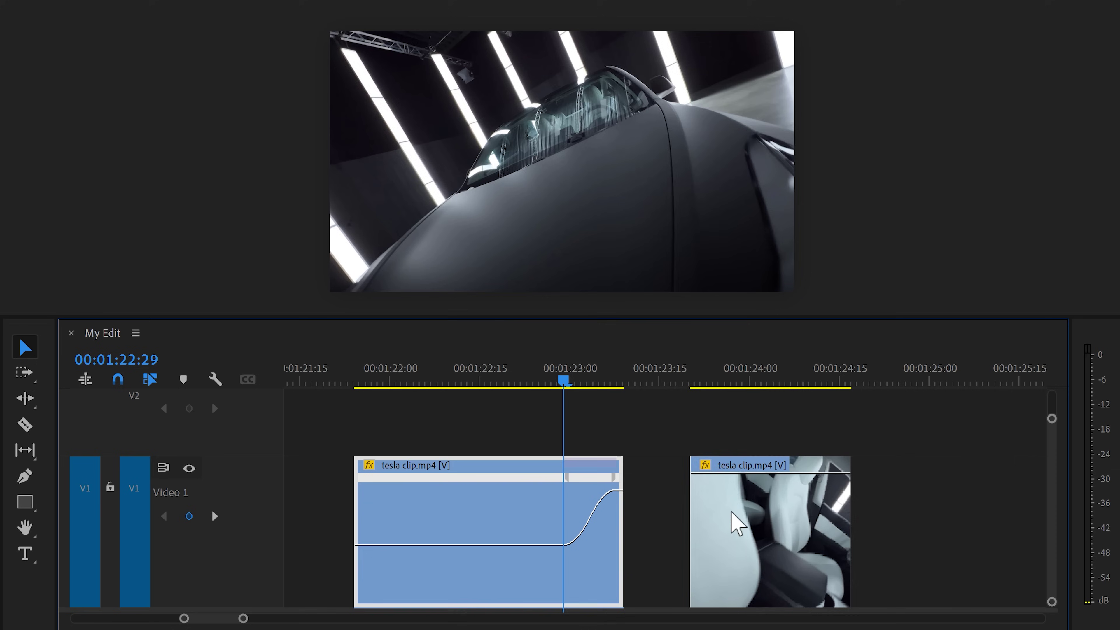
pyautogui.moveTo(732, 518); pyautogui.dragTo(620, 512)
# - Keyframe the second tesla clip's speed to 134% and spread the keyframe into a smooth ramp
pyautogui.moveTo(570, 380); pyautogui.dragTo(726, 382)
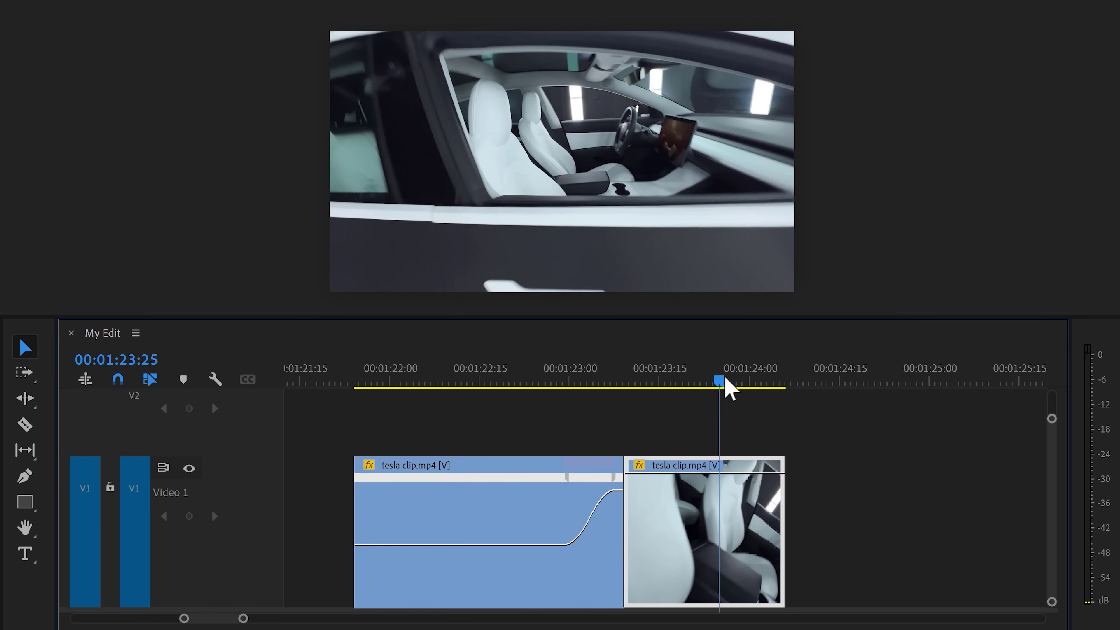
pyautogui.click(639, 467)
pyautogui.moveTo(662, 527)
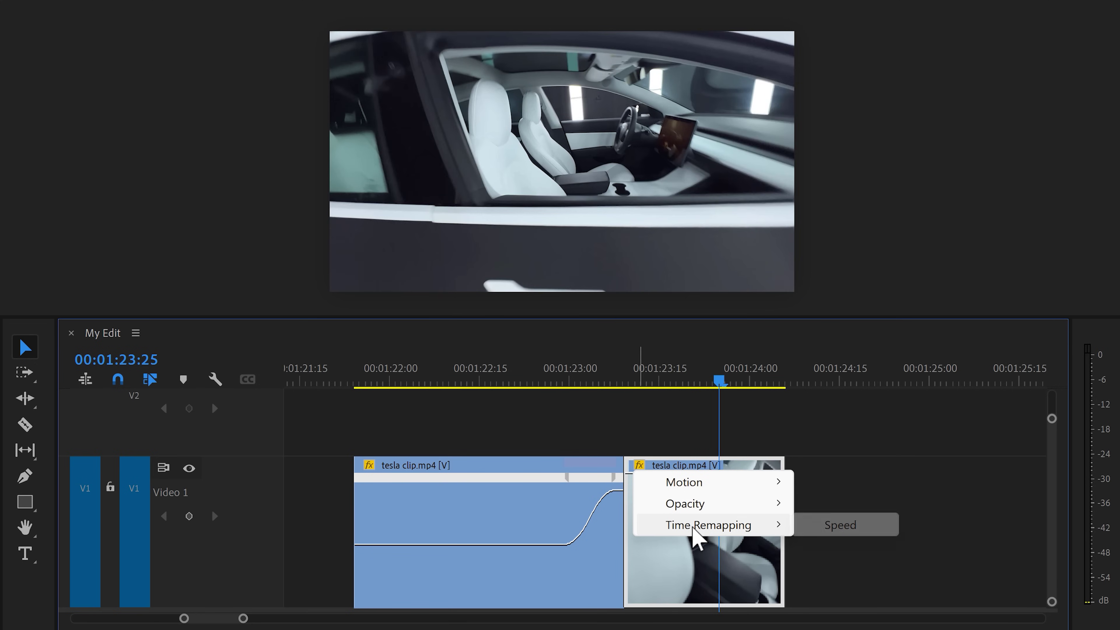
pyautogui.click(813, 525)
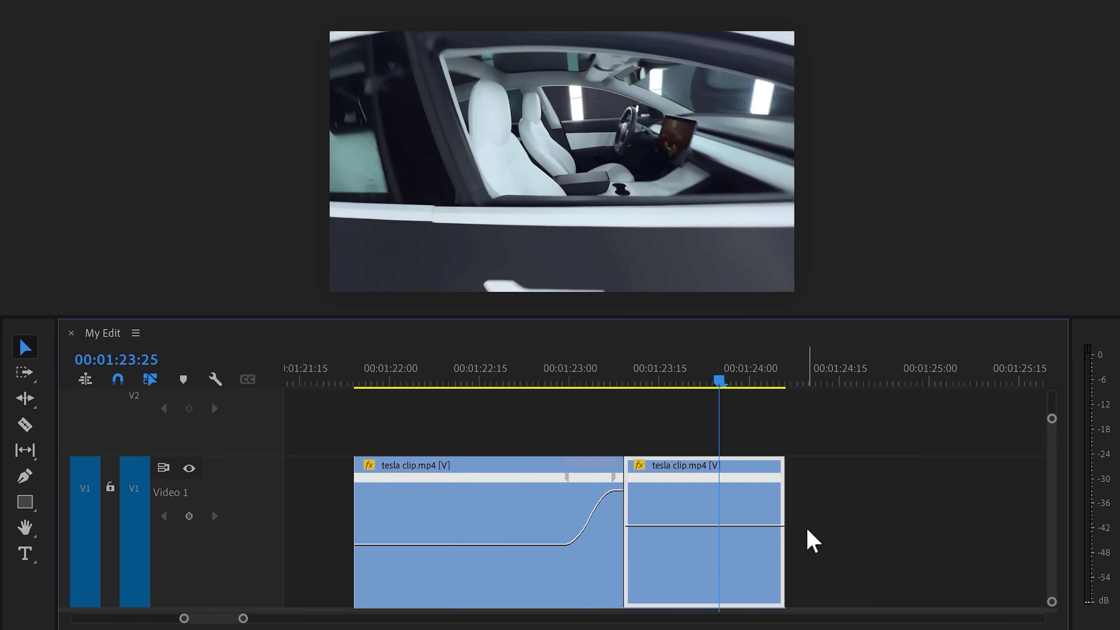
pyautogui.keyDown('ctrl'); pyautogui.click(714, 526); pyautogui.keyUp('ctrl')
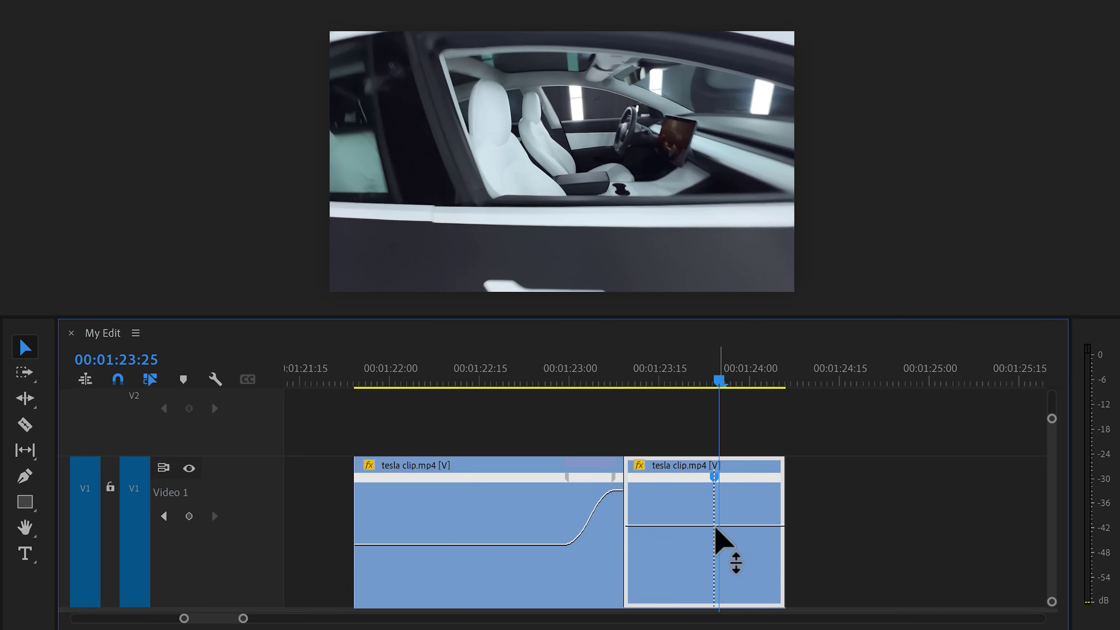
pyautogui.moveTo(688, 526)
pyautogui.mouseDown()
pyautogui.moveTo(688, 562)
pyautogui.moveTo(688, 539)
pyautogui.mouseUp()
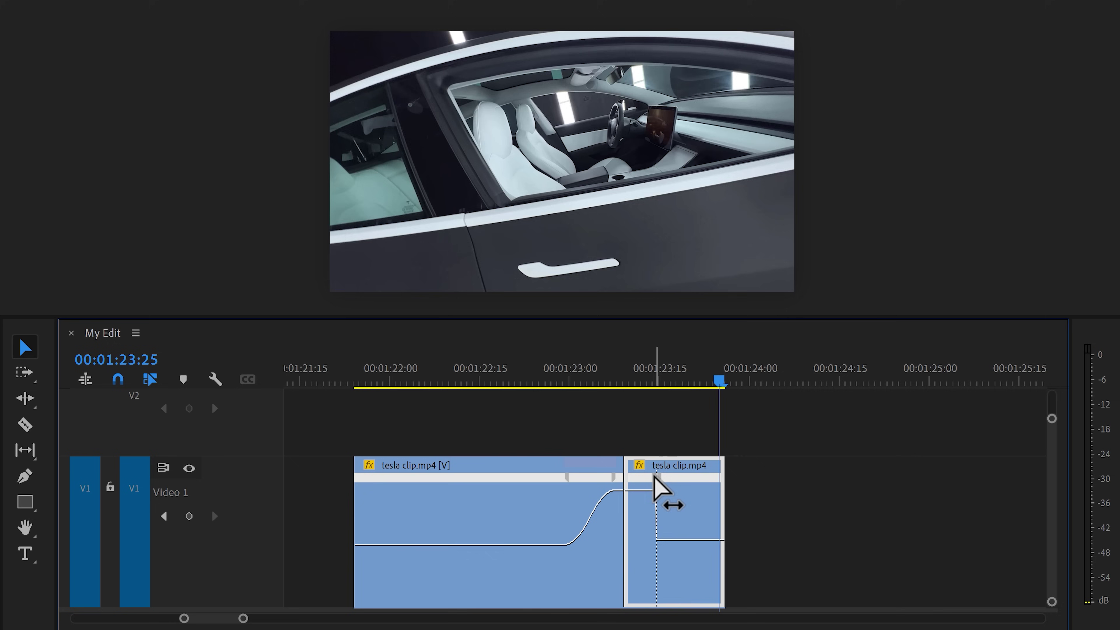
pyautogui.moveTo(656, 485); pyautogui.dragTo(630, 477)
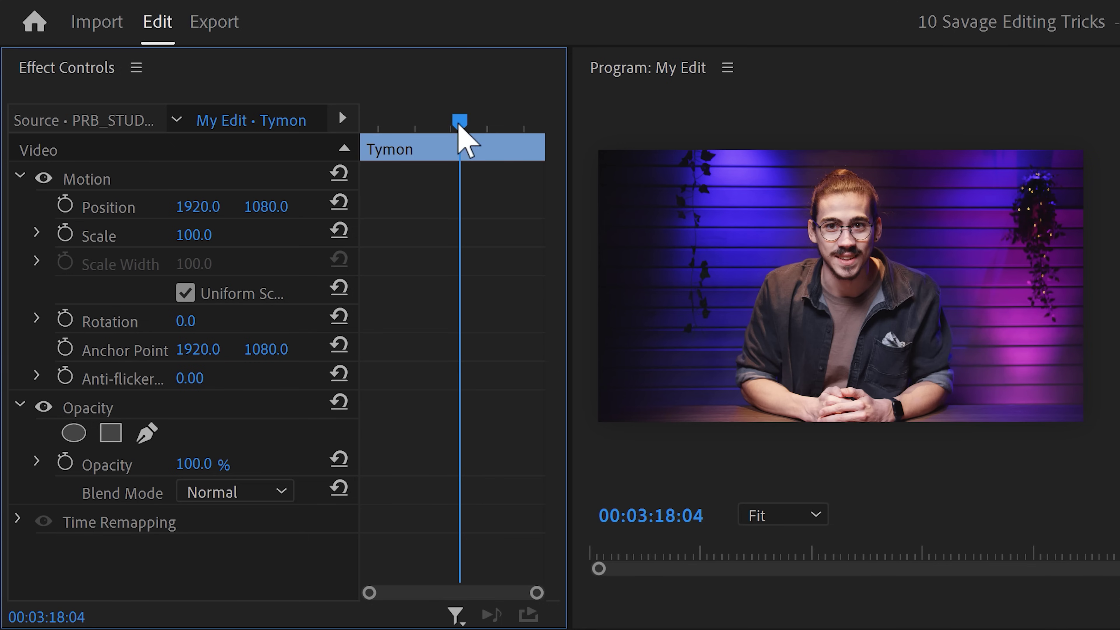
# - At 00:03:16:23, draw a freehand Opacity pen mask around the person in Tymon
pyautogui.moveTo(458, 126); pyautogui.dragTo(359, 122)
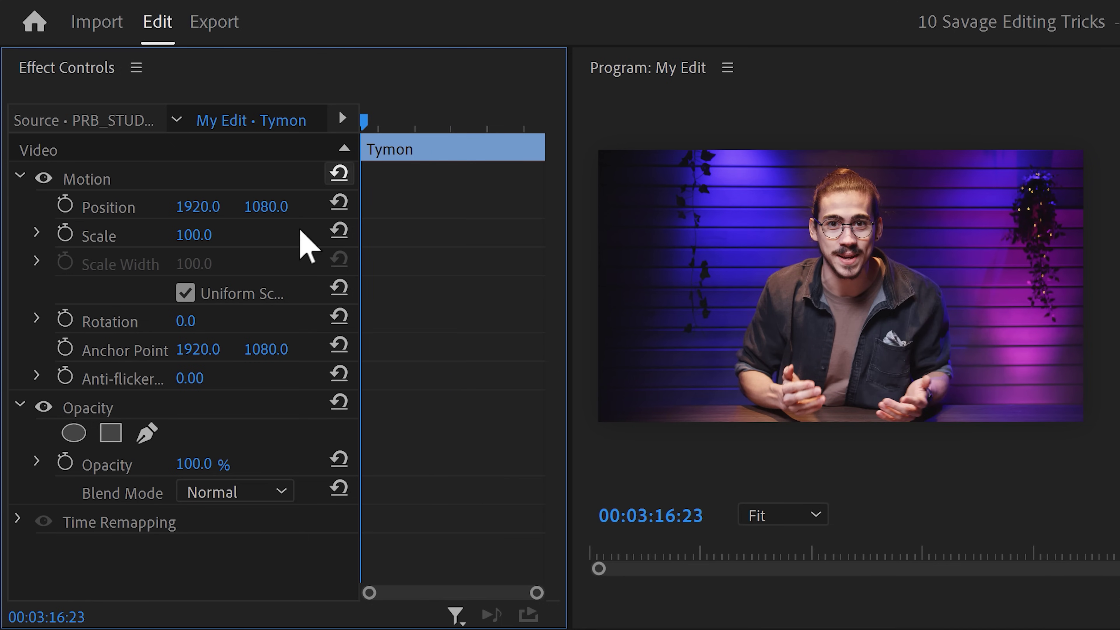
pyautogui.click(145, 438)
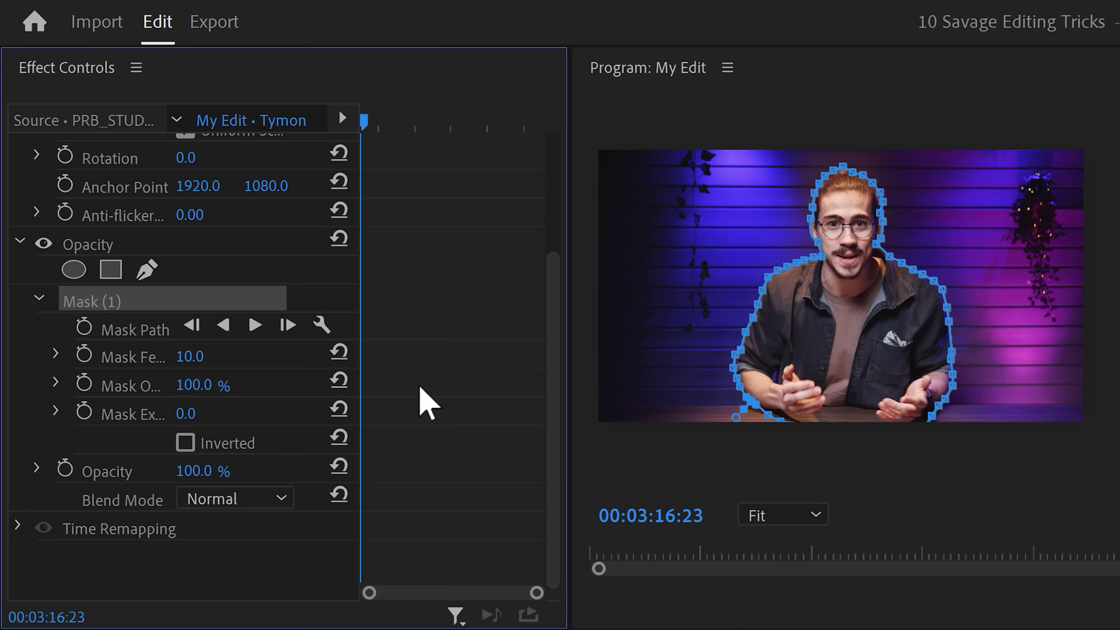
# - Track Mask (1) forward through the Tymon clip with preview enabled
pyautogui.click(322, 325)
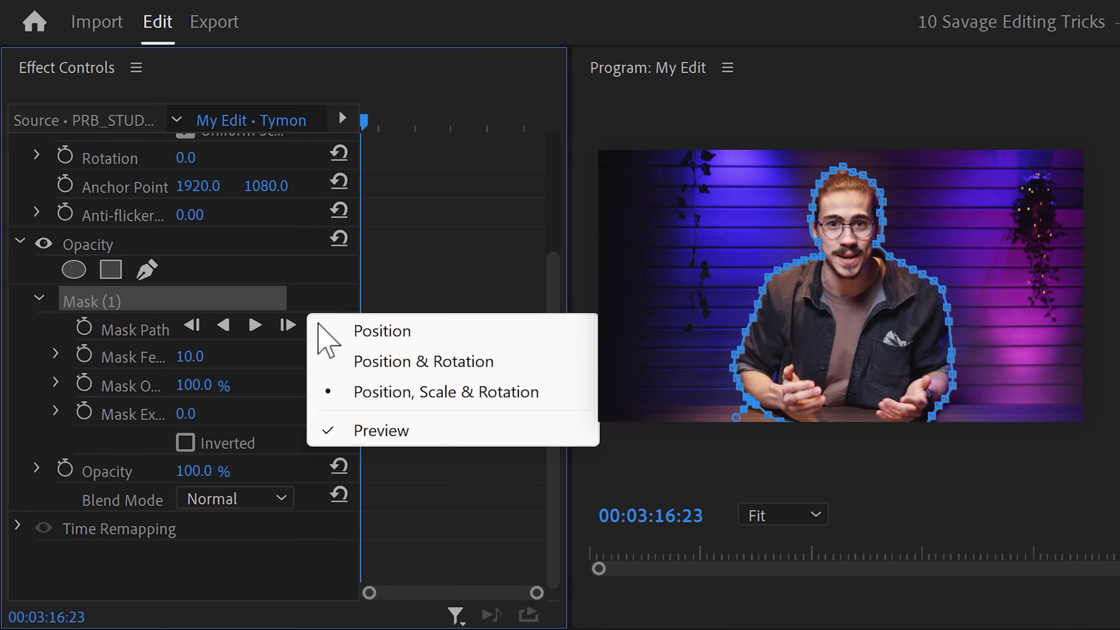
pyautogui.click(329, 435)
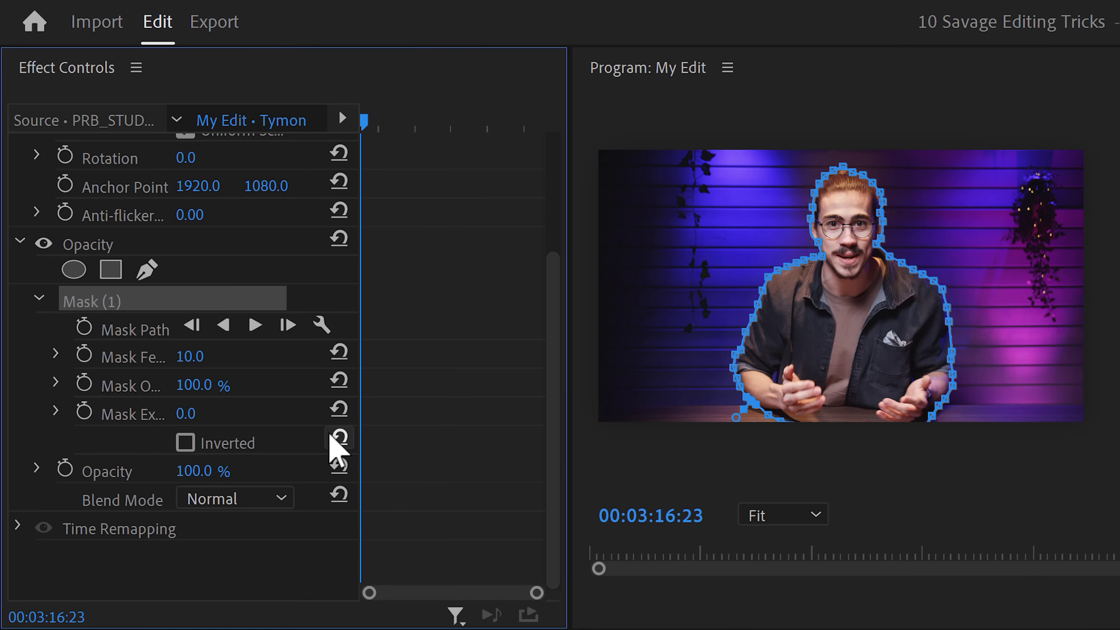
pyautogui.click(255, 326)
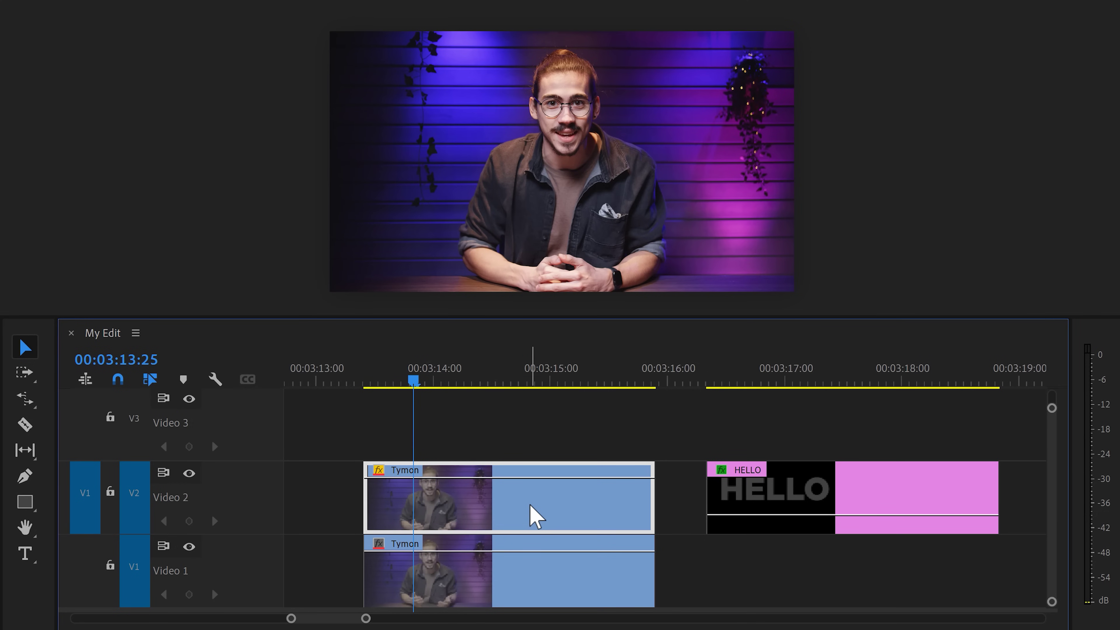
# - Move the masked Tymon clip from Video 2 up to Video 3
pyautogui.moveTo(536, 516); pyautogui.dragTo(540, 474)
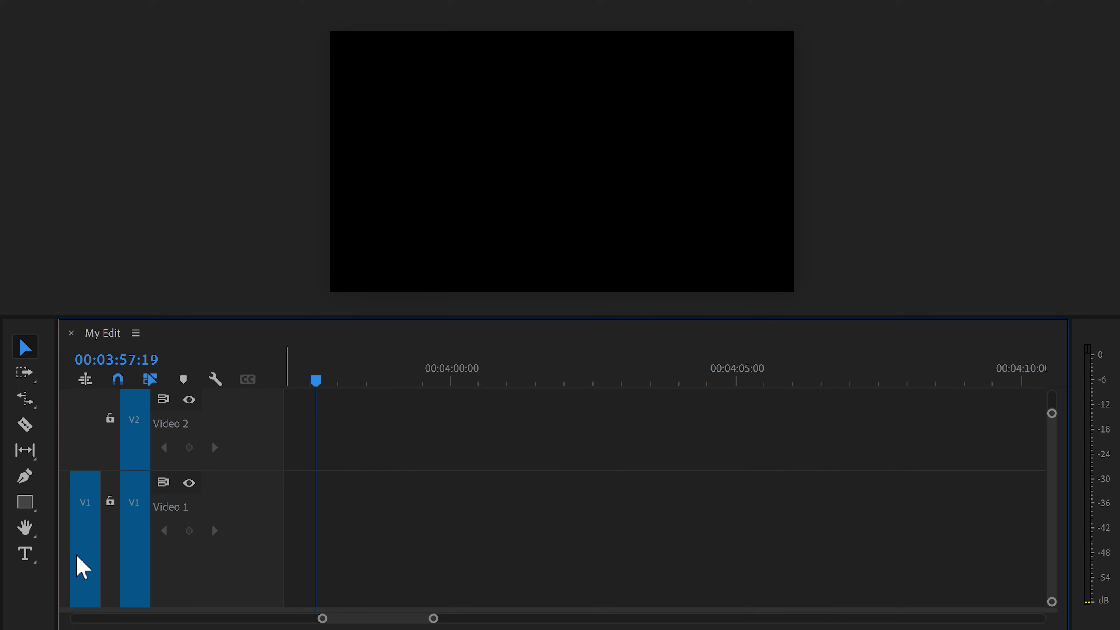
# - Add a PREMIERE text title to the black frame with the Type tool
pyautogui.click(25, 554)
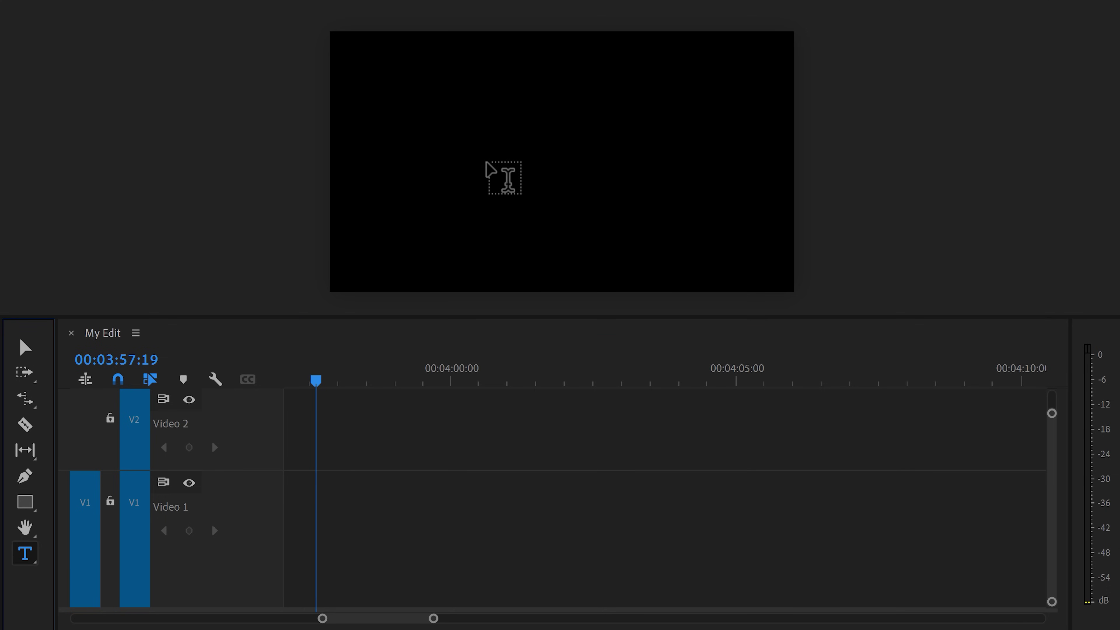
pyautogui.click(488, 162)
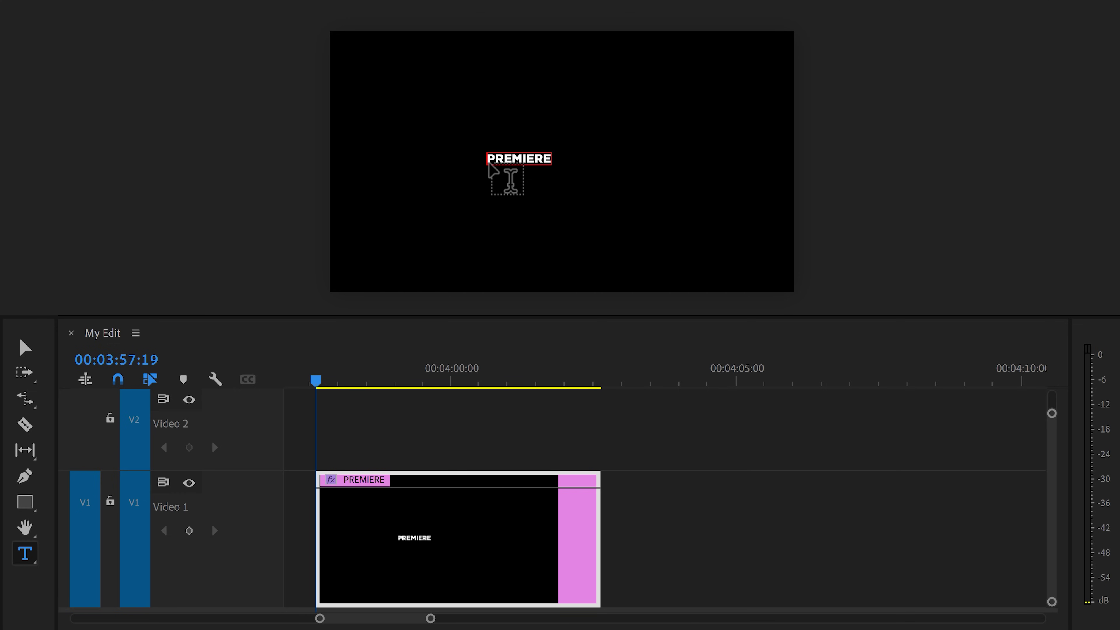
pyautogui.press('Escape')
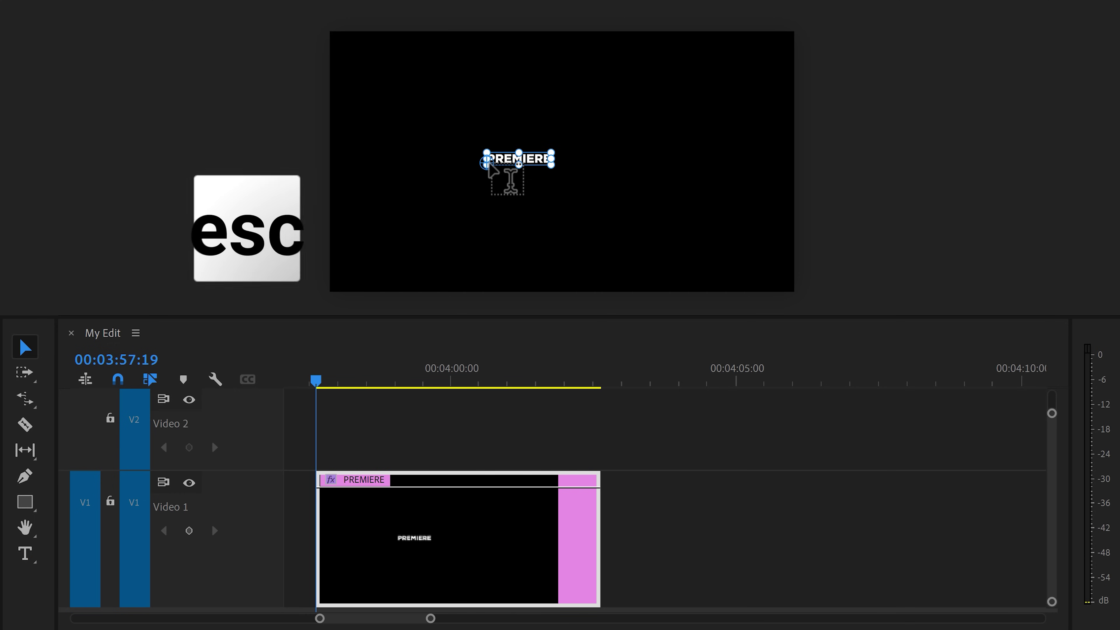
pyautogui.press('v')
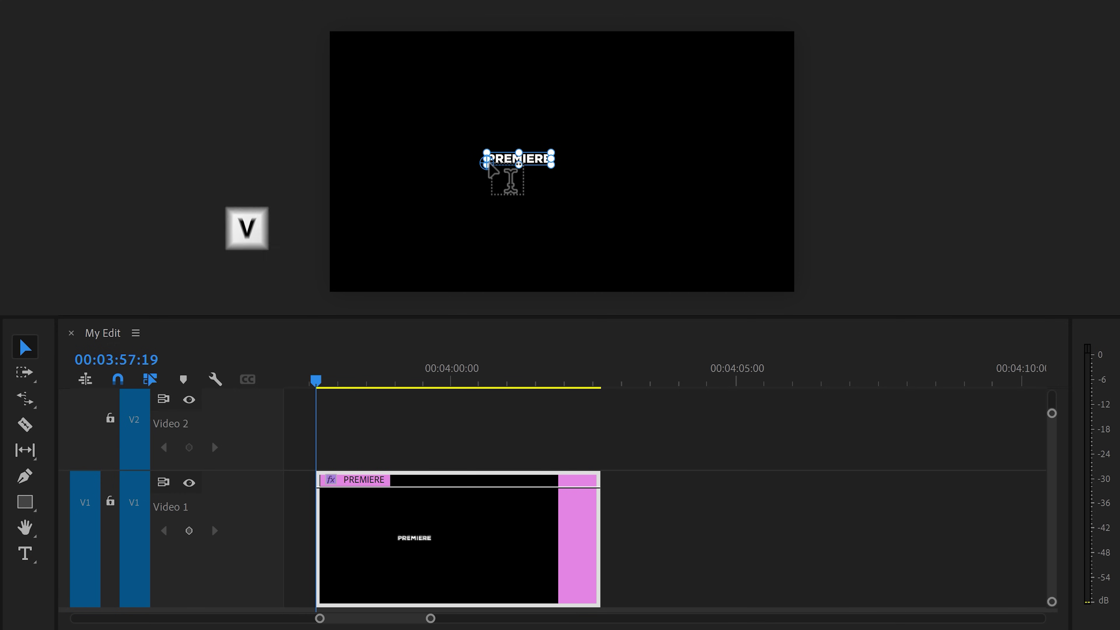
# - Scale up and centre the PREMIERE text, then apply the Transform effect to its clip
pyautogui.moveTo(519, 152); pyautogui.dragTo(690, 105)
pyautogui.press('ctrl')
pyautogui.moveTo(679, 155); pyautogui.dragTo(591, 179)
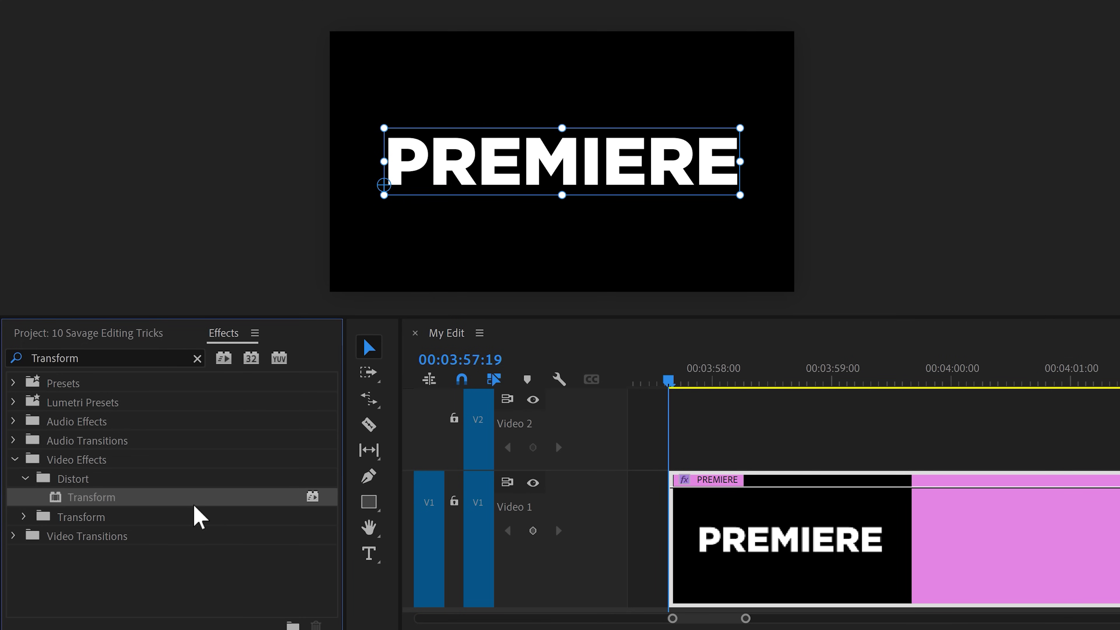
pyautogui.moveTo(228, 498); pyautogui.dragTo(699, 525)
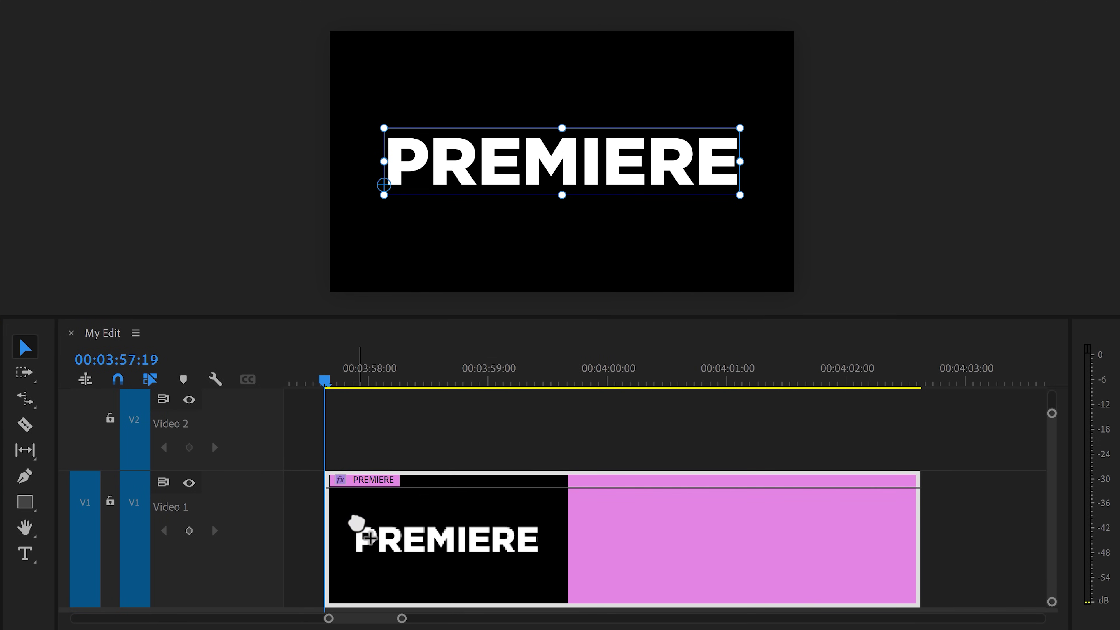
pyautogui.moveTo(361, 530); pyautogui.dragTo(361, 530)
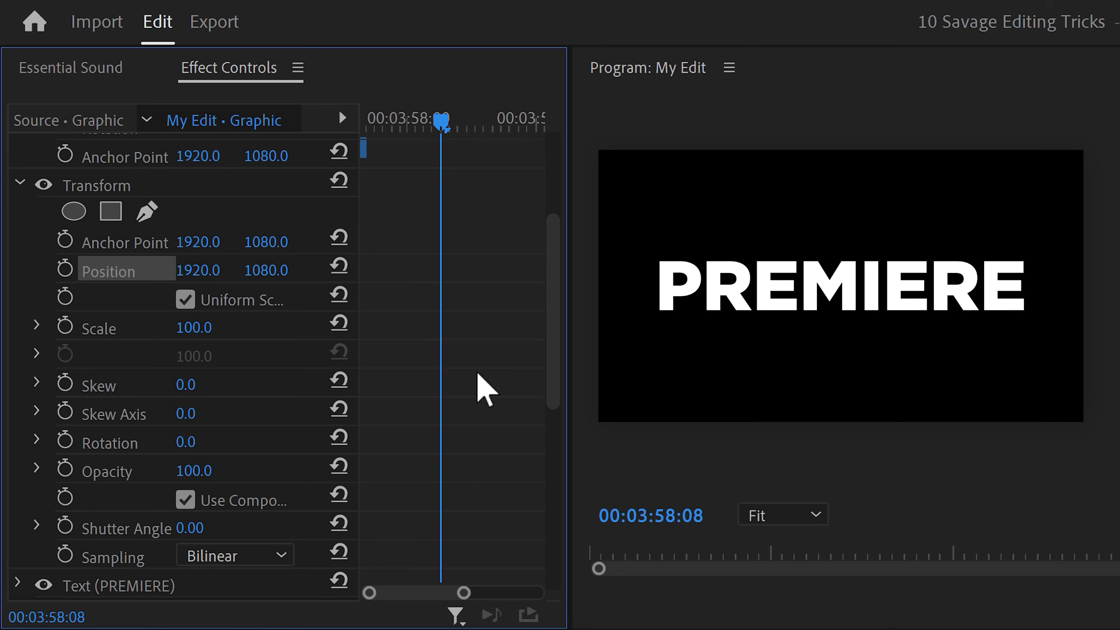
# - Keyframe PREMIERE's centred Position at 00:03:58:17, and at 00:03:57:24 push Position Y to 2422, below frame
pyautogui.moveTo(455, 125); pyautogui.dragTo(480, 117)
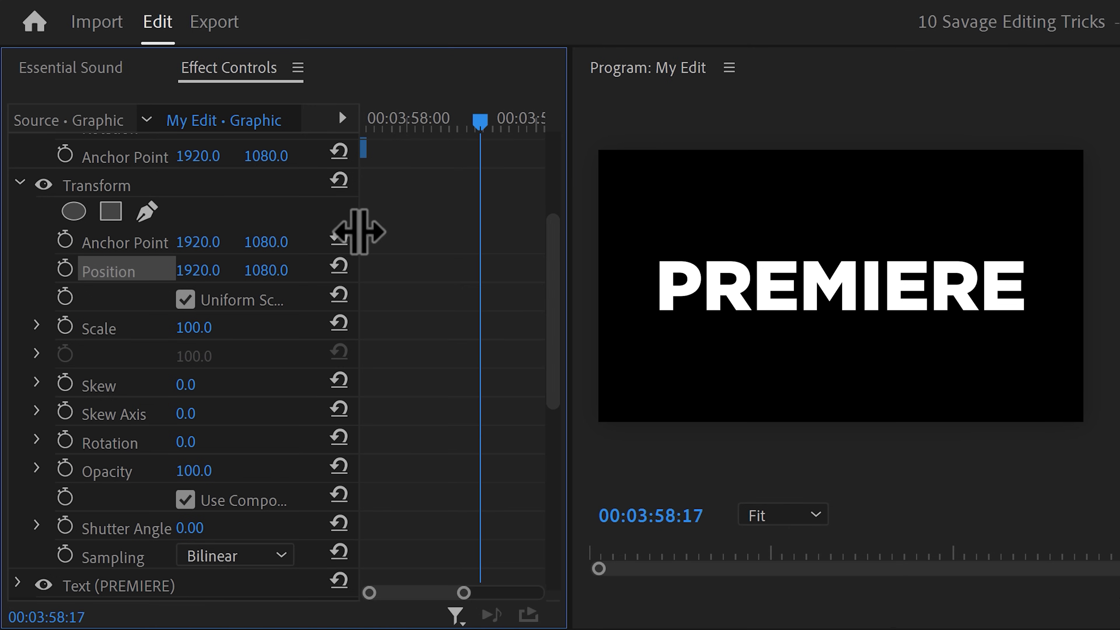
pyautogui.click(67, 269)
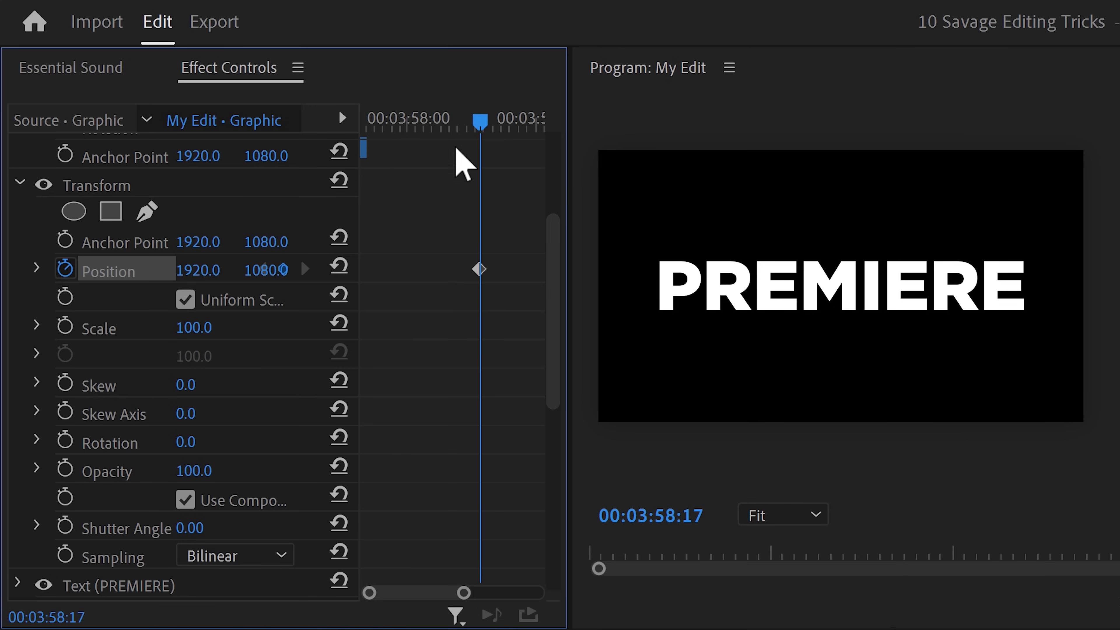
pyautogui.moveTo(468, 133); pyautogui.dragTo(377, 130)
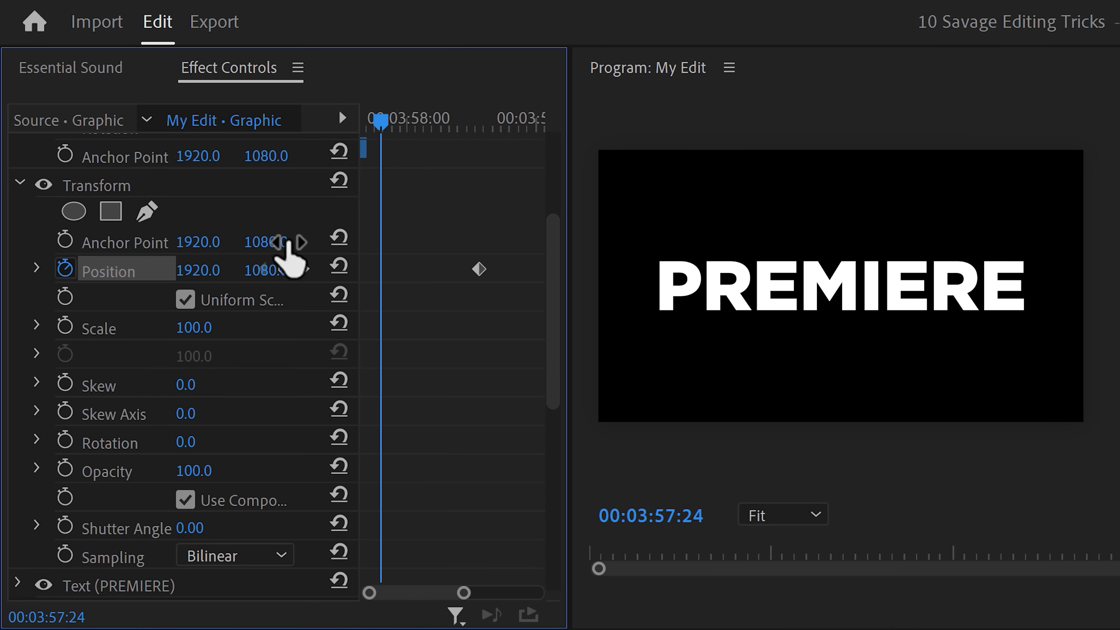
pyautogui.moveTo(266, 270); pyautogui.dragTo(414, 269)
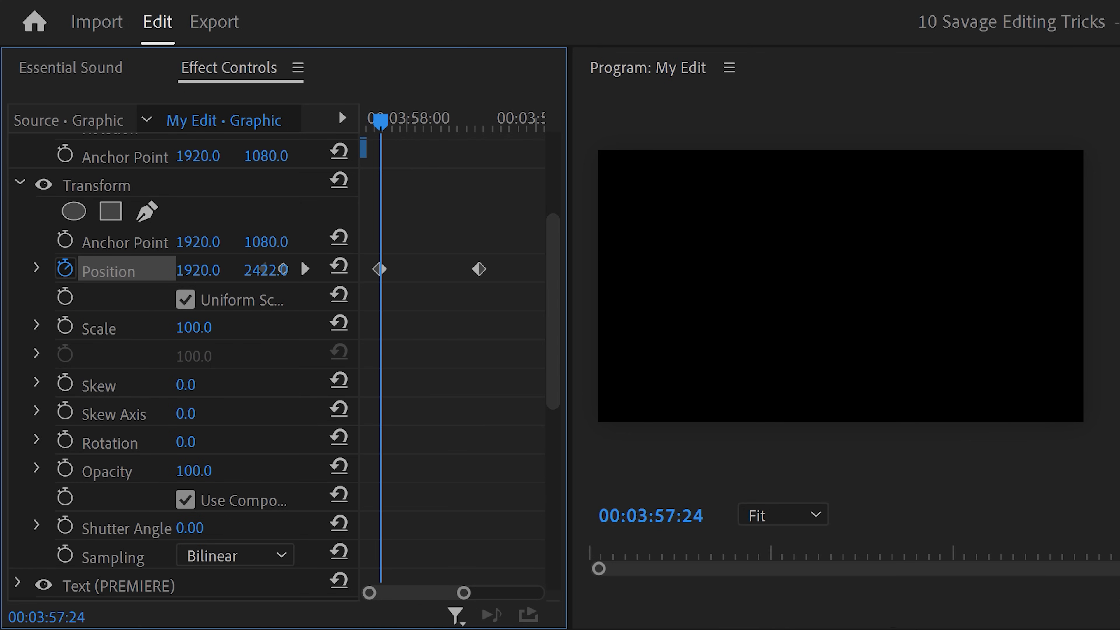
pyautogui.moveTo(385, 123); pyautogui.dragTo(463, 129)
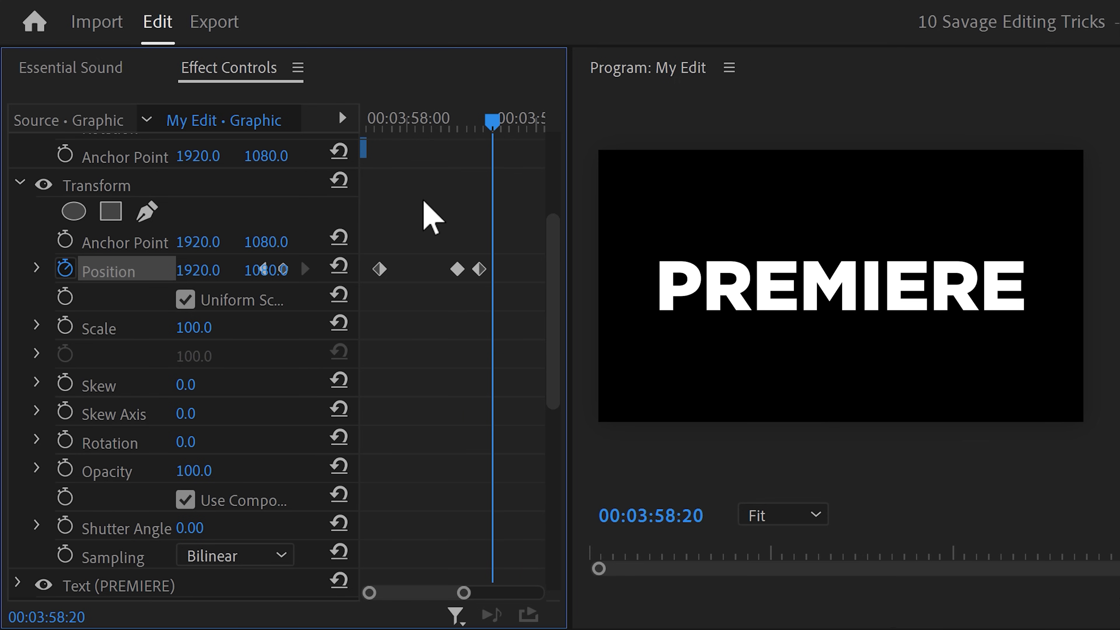
# - Ease the title's Position velocity curve into a sharp early peak and set Transform's Shutter Angle to 180
pyautogui.click(37, 268)
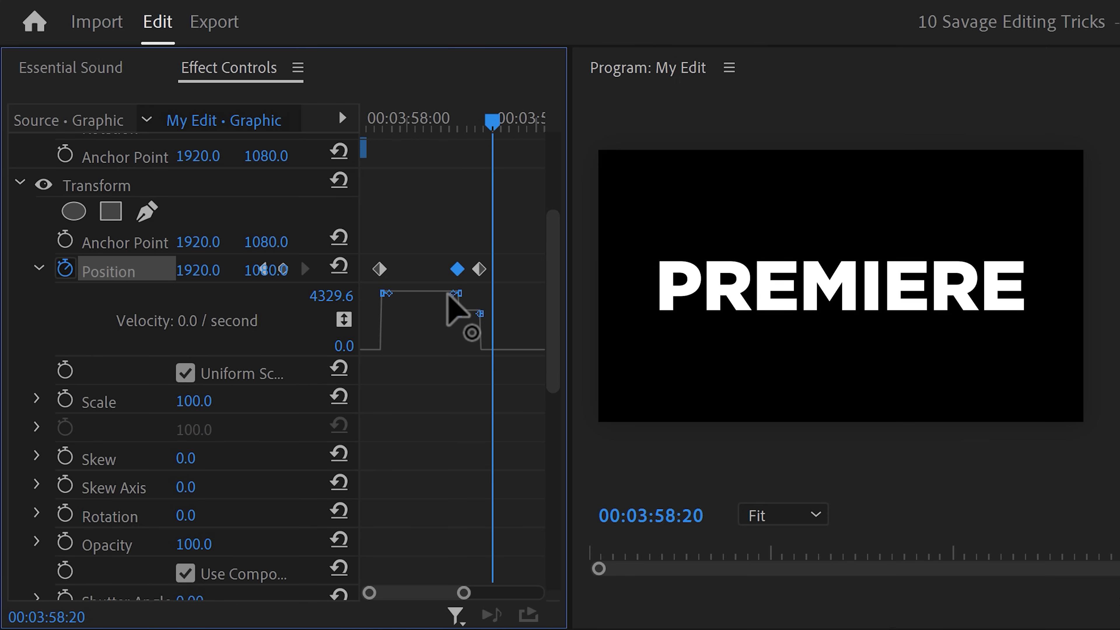
pyautogui.moveTo(446, 294); pyautogui.dragTo(407, 312)
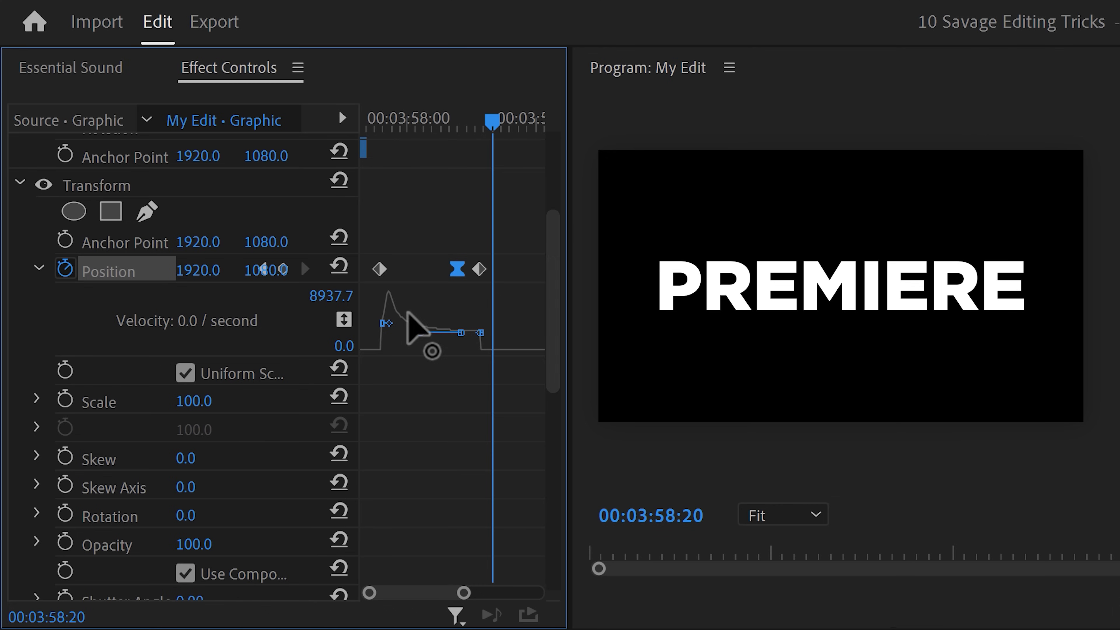
pyautogui.scroll(-3, 550, 334)
pyautogui.click(190, 469)
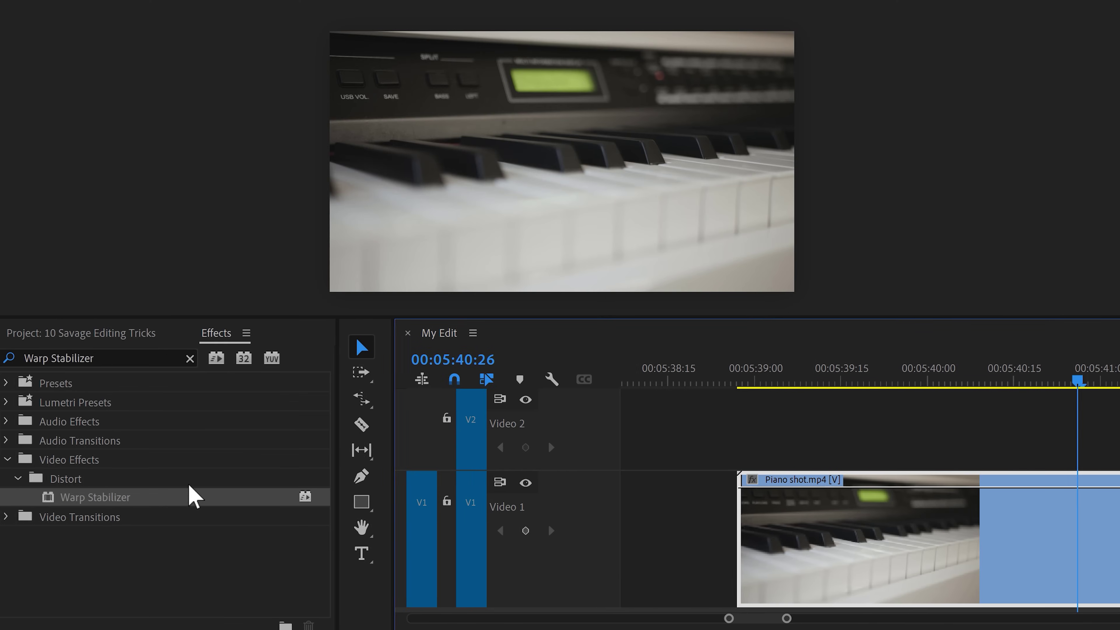
# - Apply the Warp Stabilizer effect to the Piano shot.mp4 clip
pyautogui.click(138, 498)
pyautogui.moveTo(144, 498); pyautogui.dragTo(792, 525)
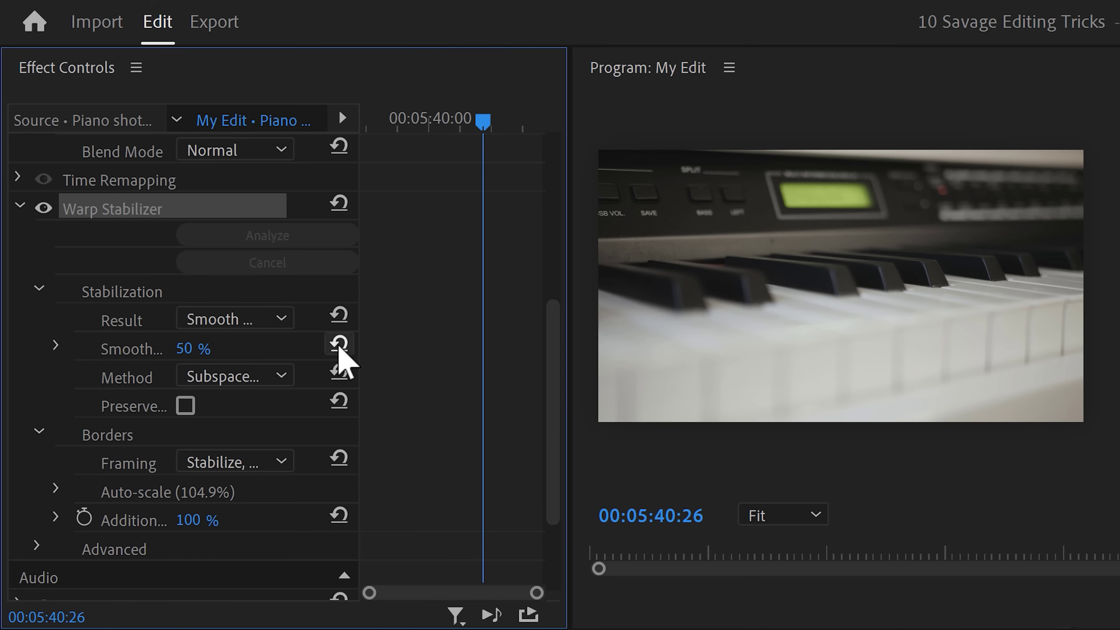
# - Lower Warp Stabilizer Smoothness on the piano clip from 50% to 30%
pyautogui.moveTo(212, 358); pyautogui.dragTo(241, 358)
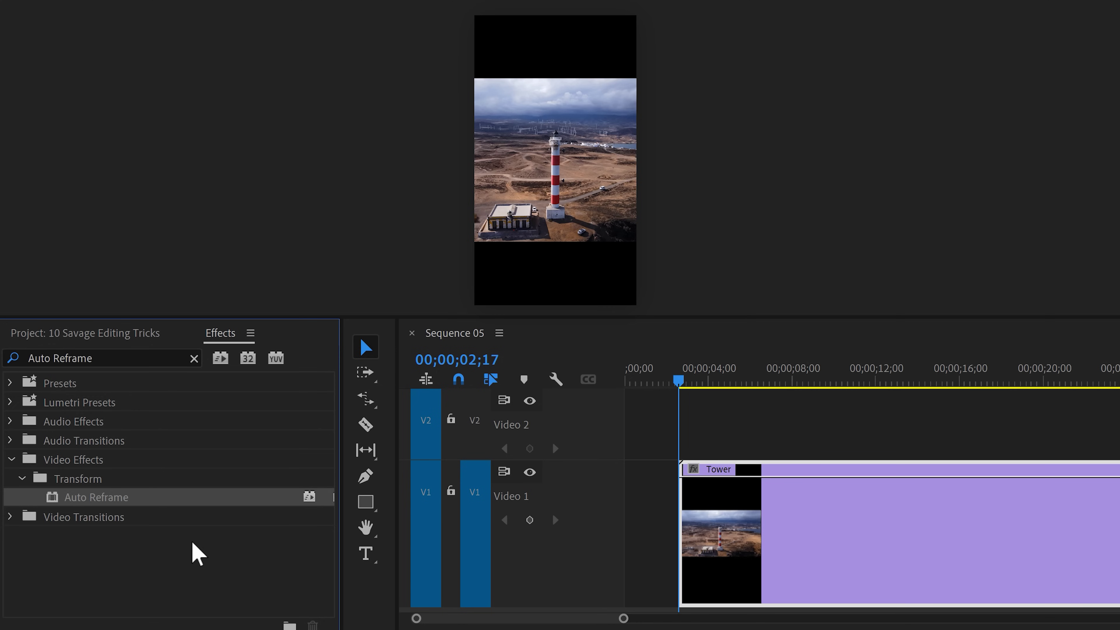
# - Drop the Auto Reframe effect onto the Tower clip in Sequence 05
pyautogui.moveTo(150, 500); pyautogui.dragTo(362, 510)
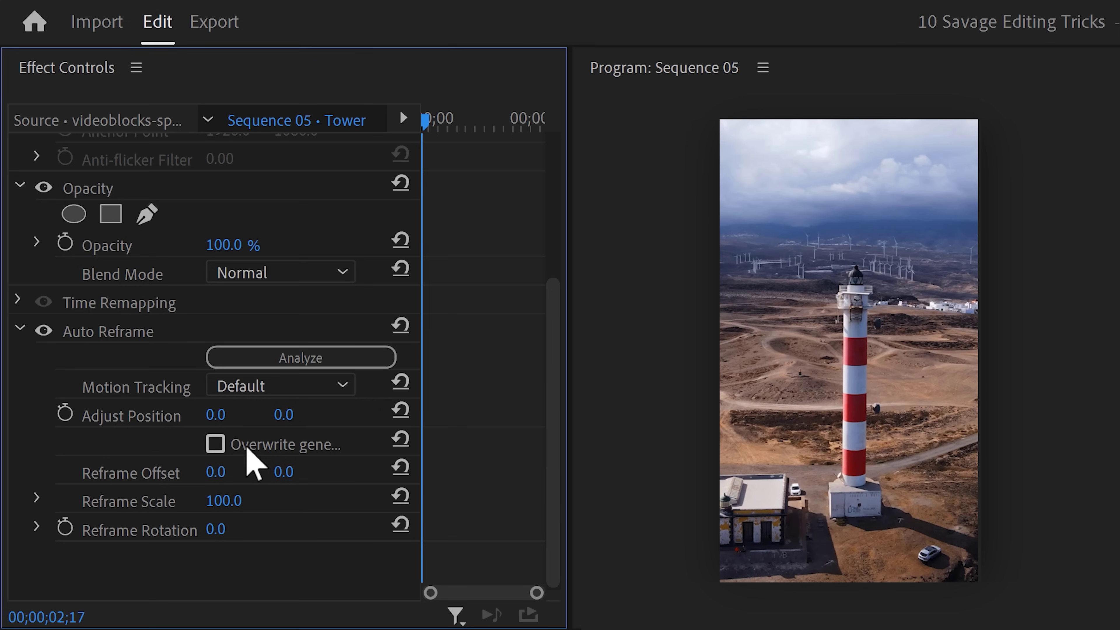
# - Enable Overwrite generated keyframes in the Tower clip's Auto Reframe settings
pyautogui.click(216, 443)
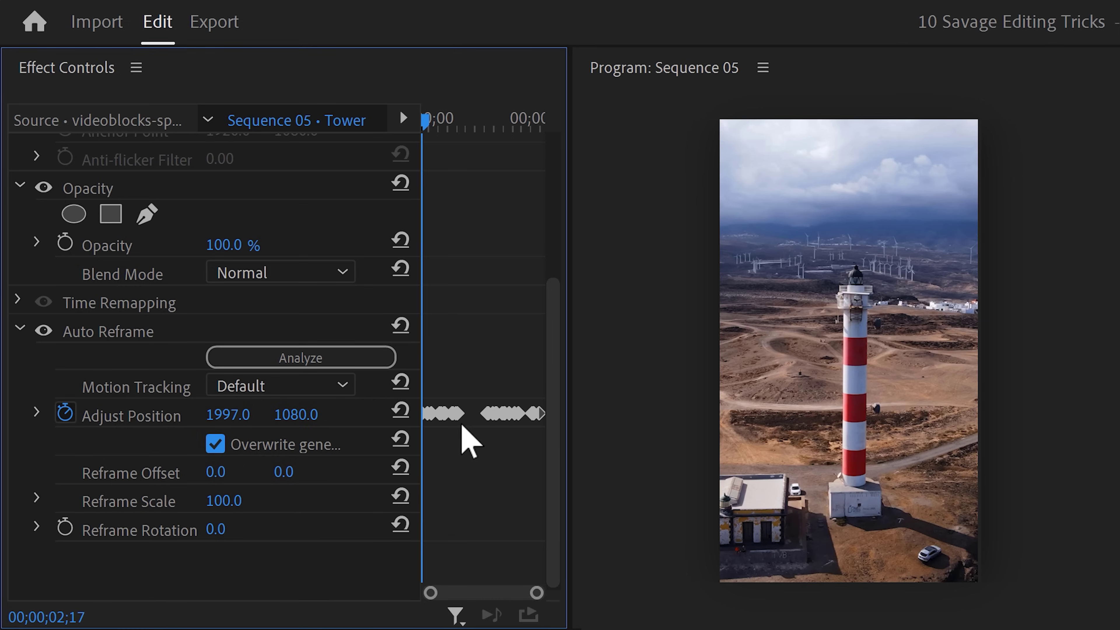